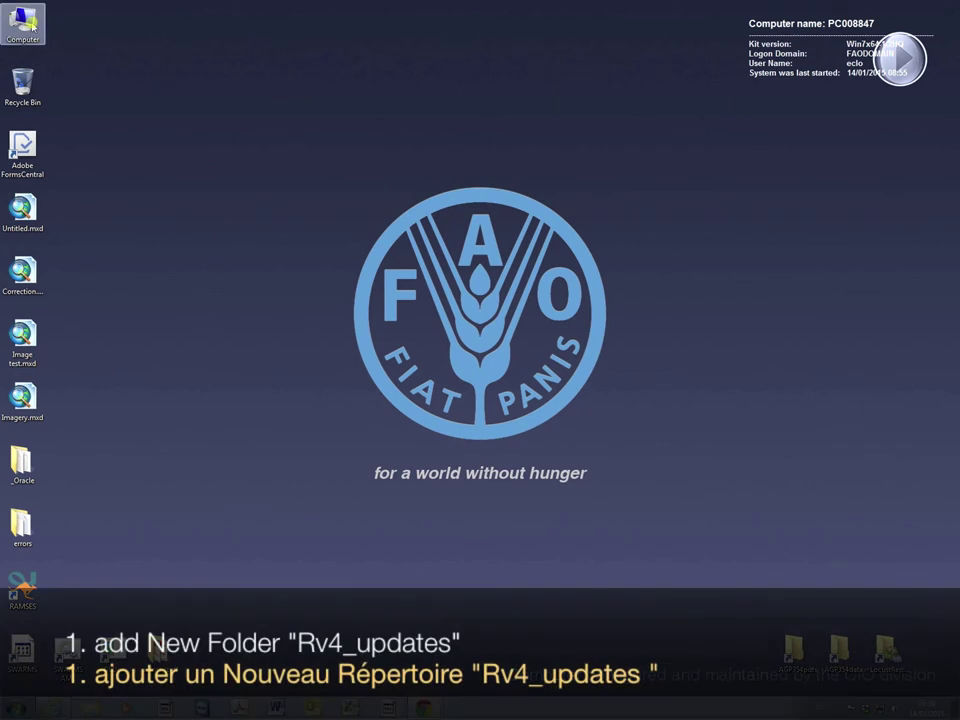
Create a new folder named Rv4_updates on the DATADRIVE1 (D:) drive and close the file window
double_click(24, 22)
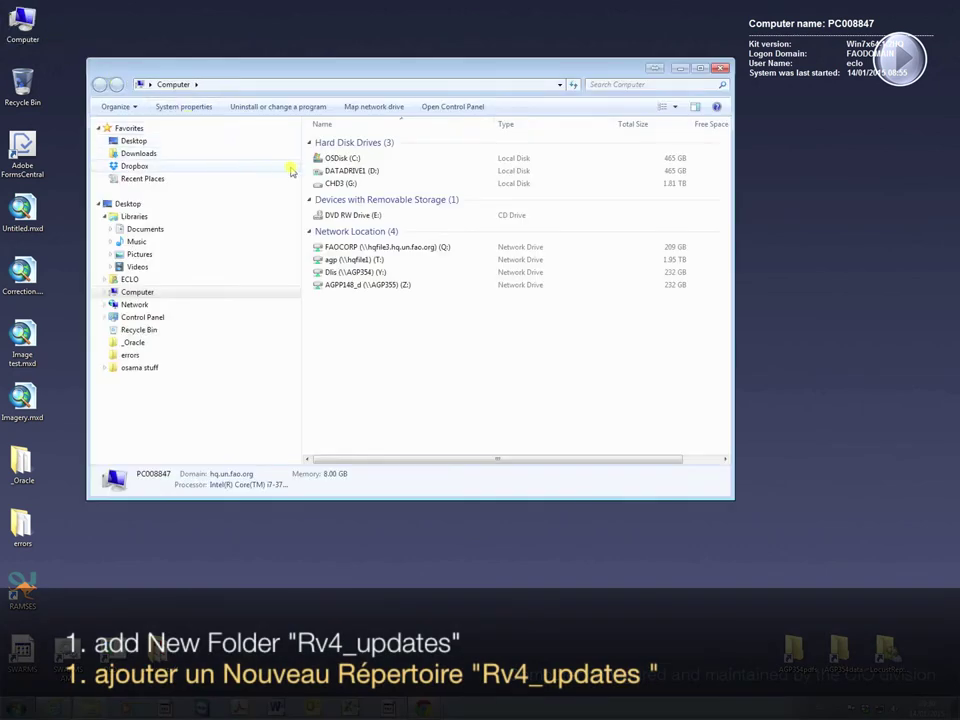
click(340, 171)
double_click(340, 171)
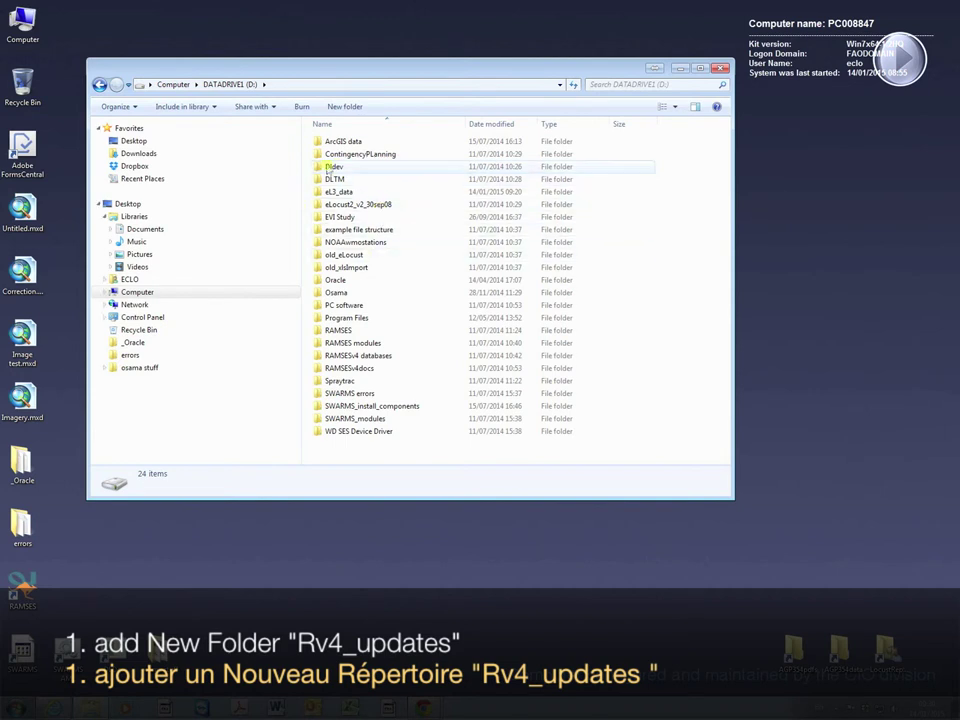
click(352, 109)
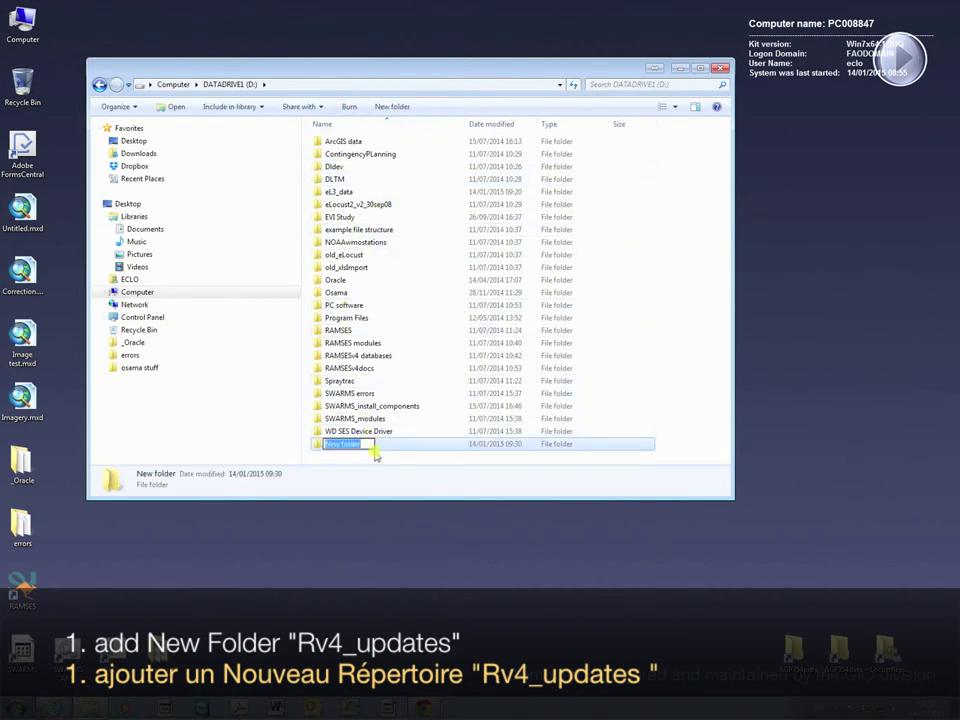
text(Rv4_updates)
key(Return)
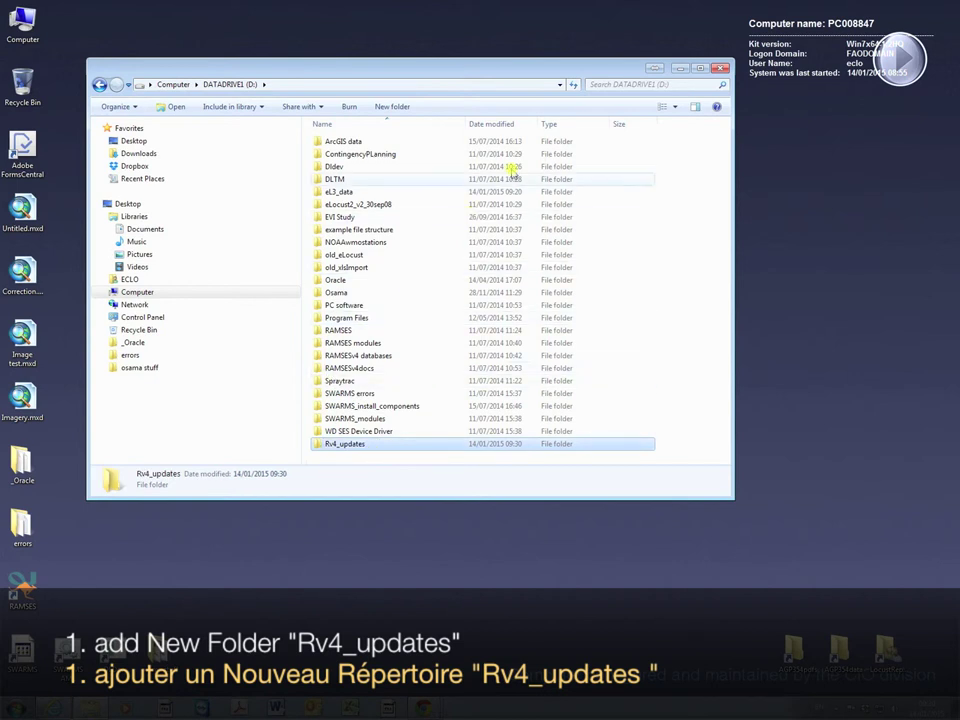
click(721, 70)
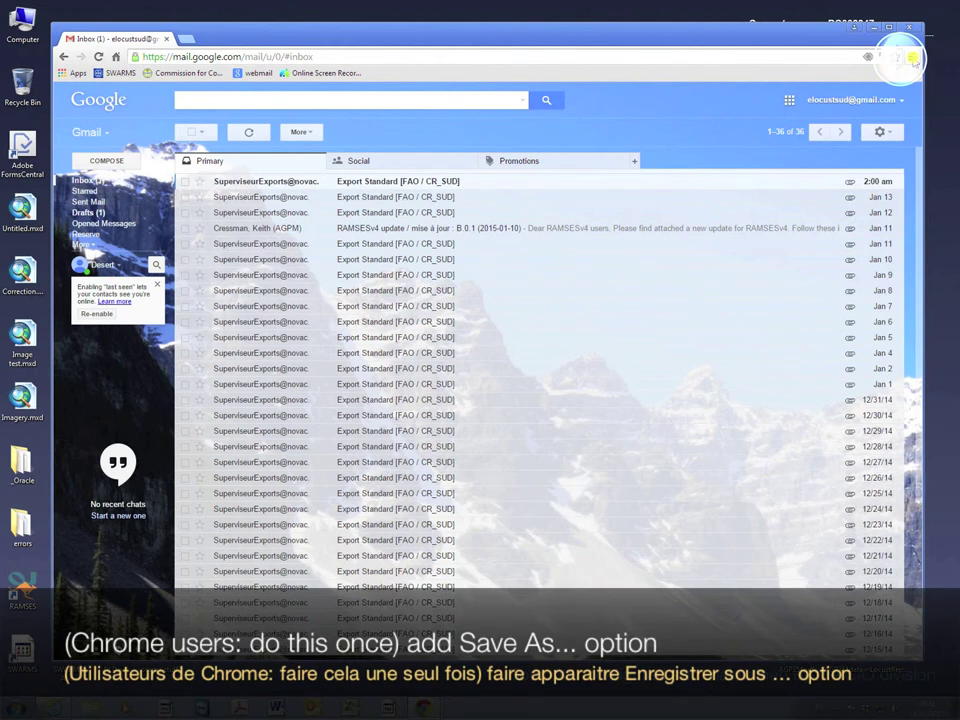
Enable "Ask where to save each file before downloading" in the browser's advanced settings and close the settings page
click(913, 59)
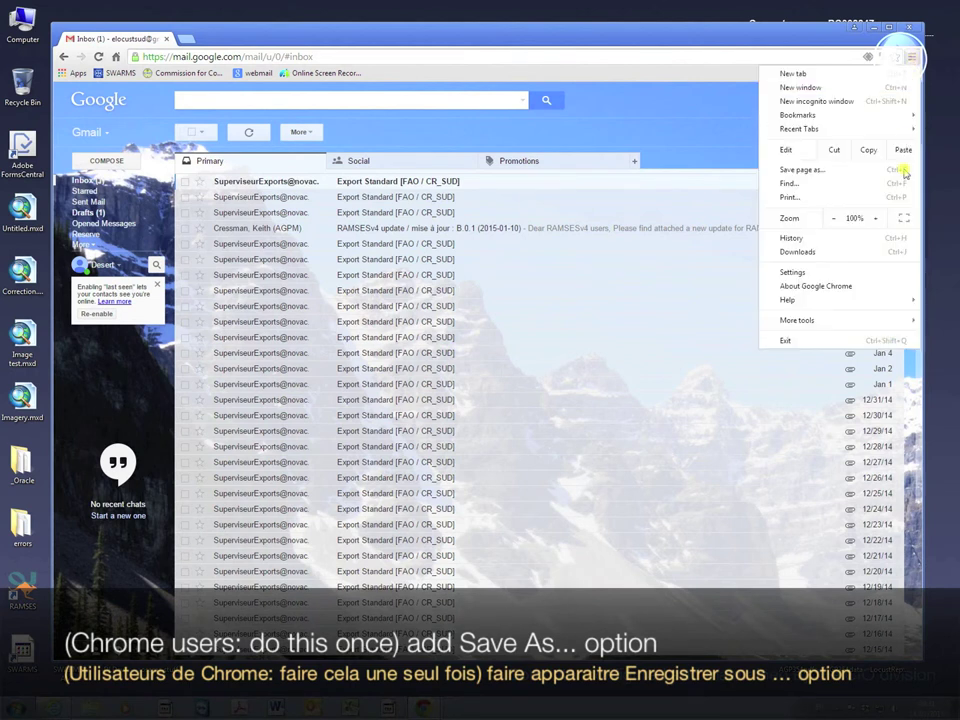
click(867, 275)
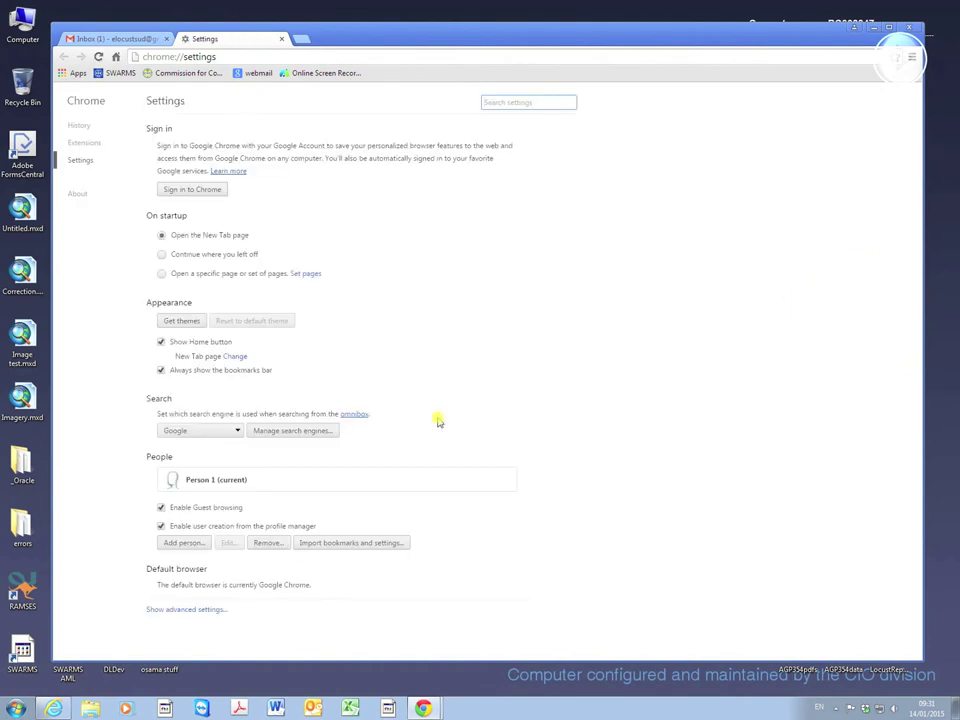
click(188, 611)
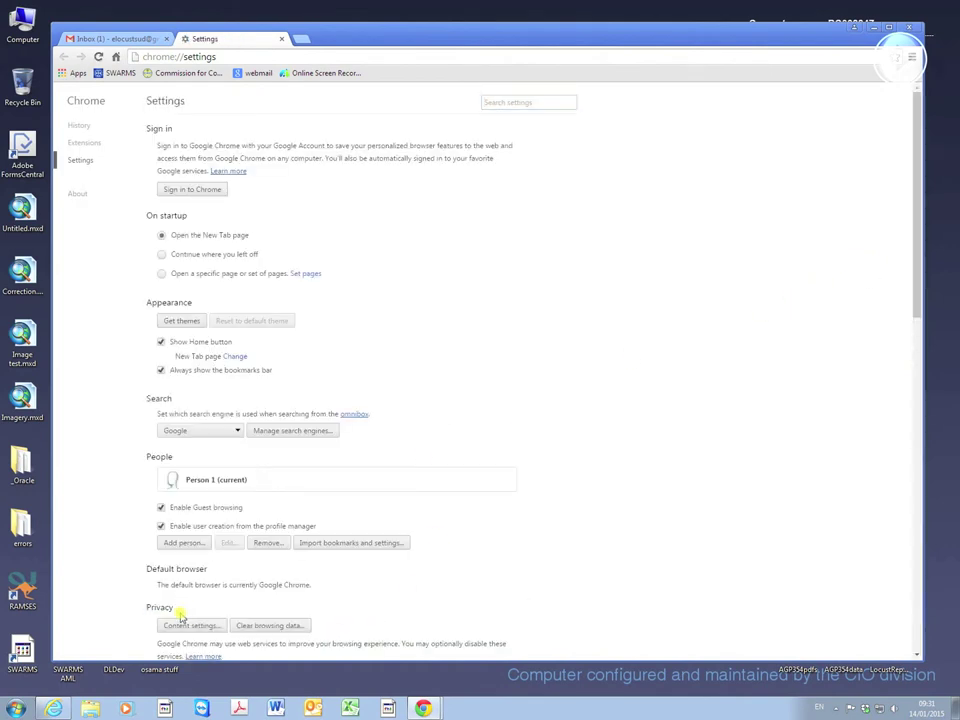
scroll(516, 568, down, 3)
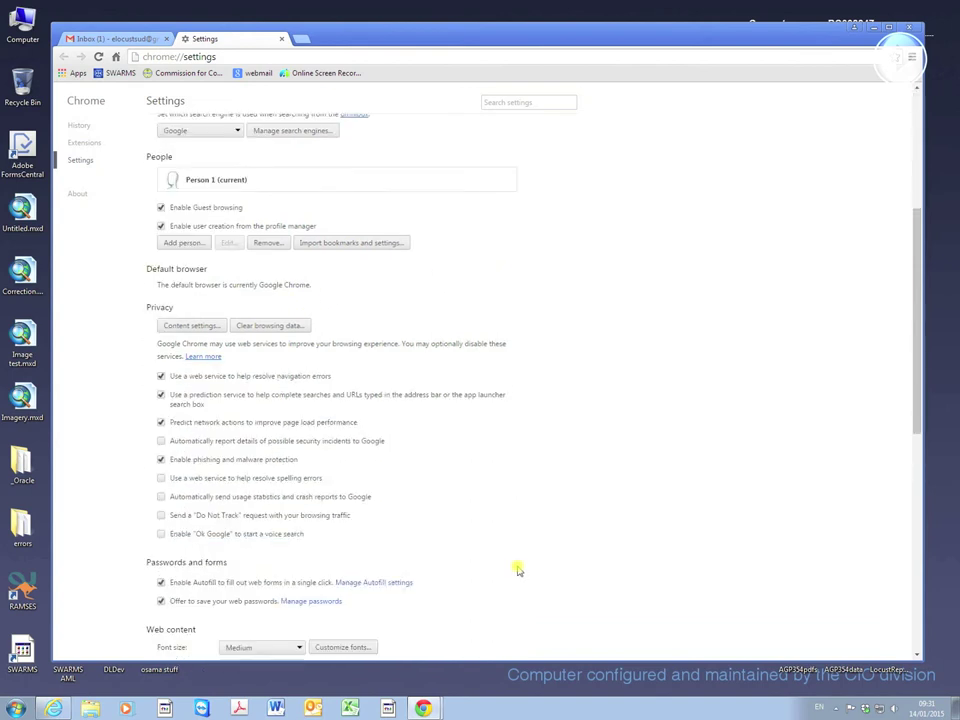
scroll(518, 569, down, 1)
scroll(518, 569, down, 2)
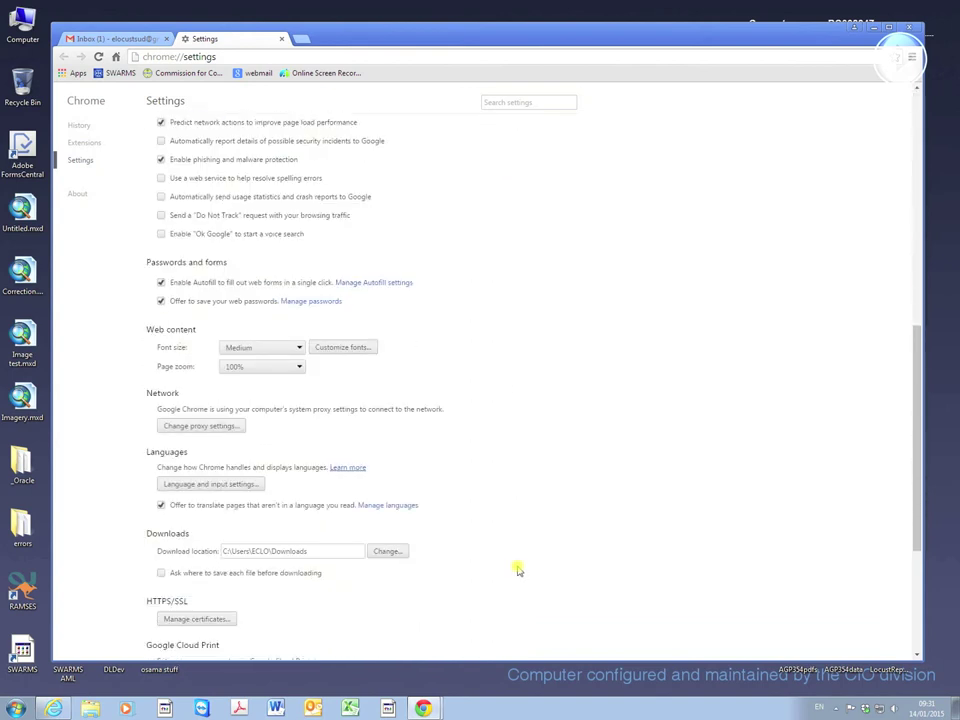
scroll(518, 569, down, 1)
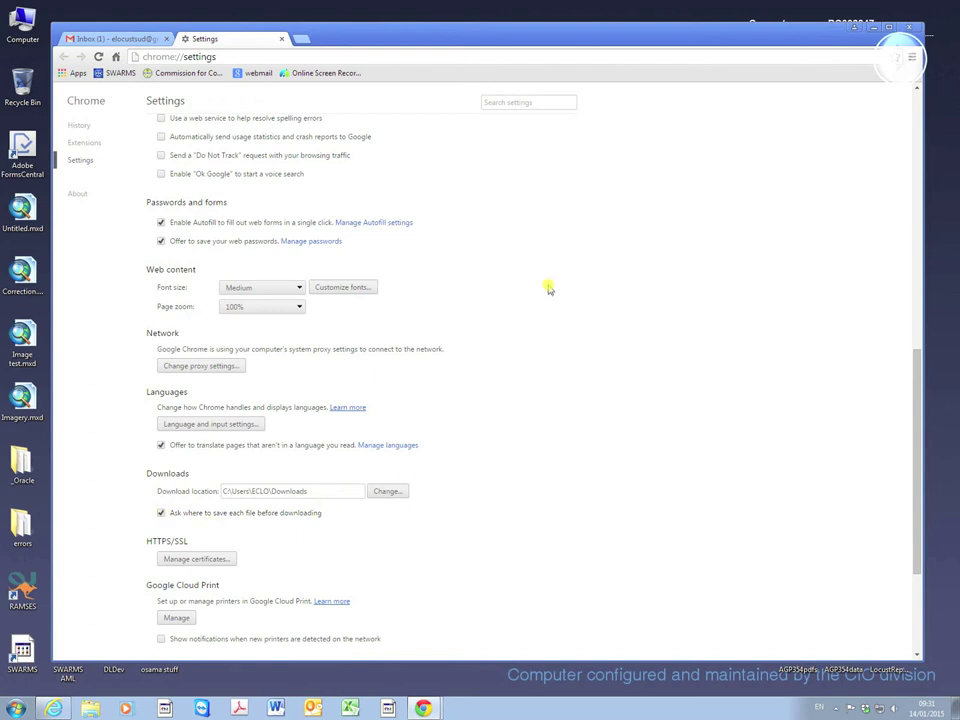
click(283, 39)
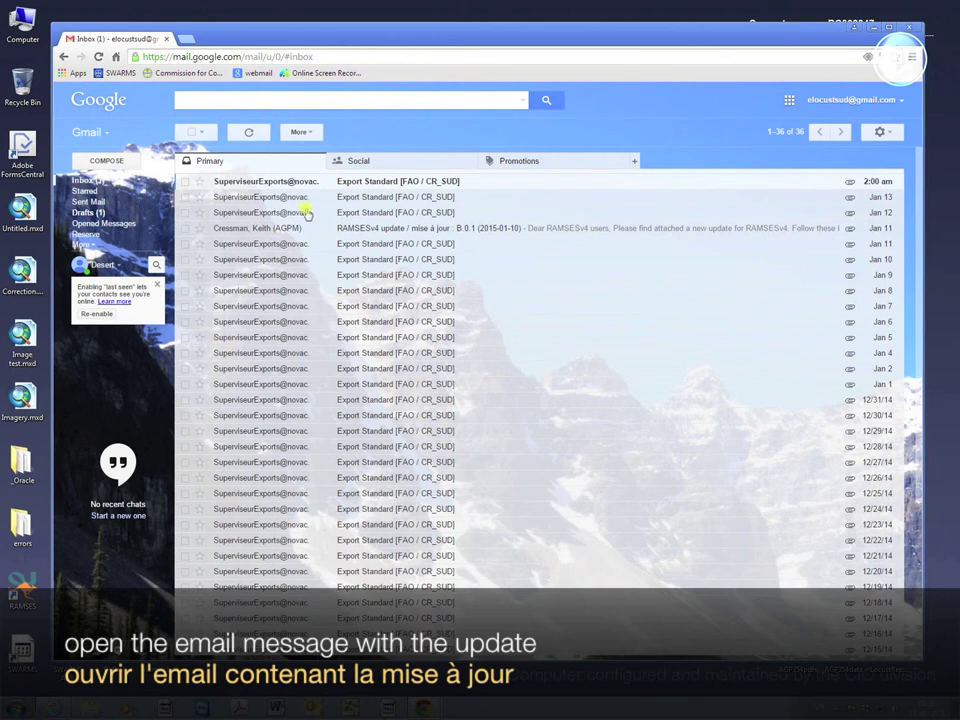
Open the email "RAMSESv4 update / mise à jour : B.0.1 (2015-01-10)" and start downloading its B01_20150110.zip attachment
click(363, 230)
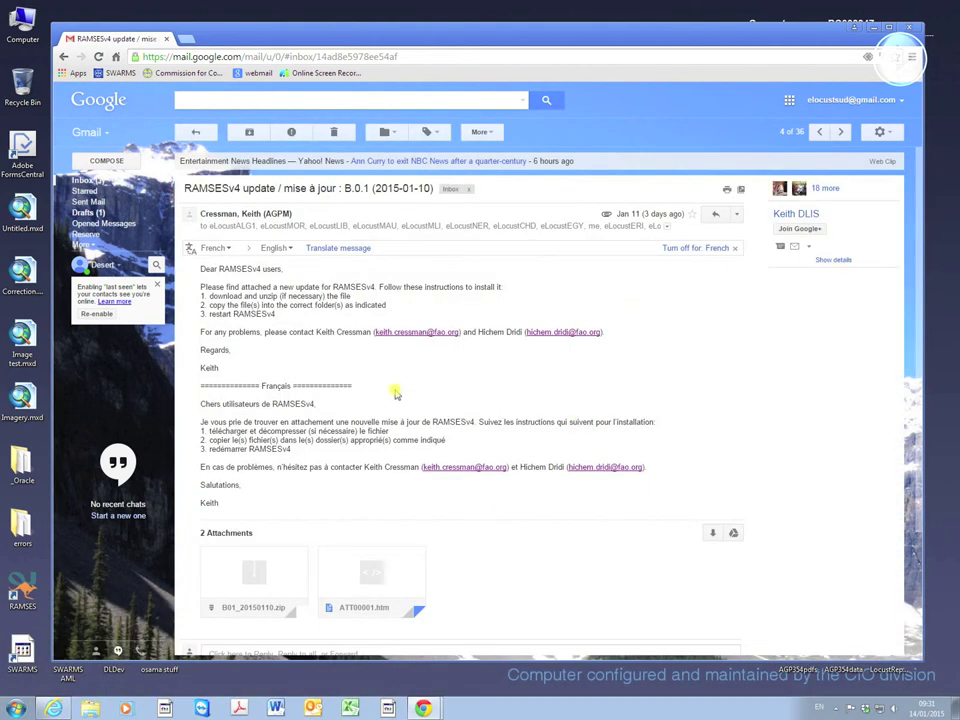
mouse_move(262, 570)
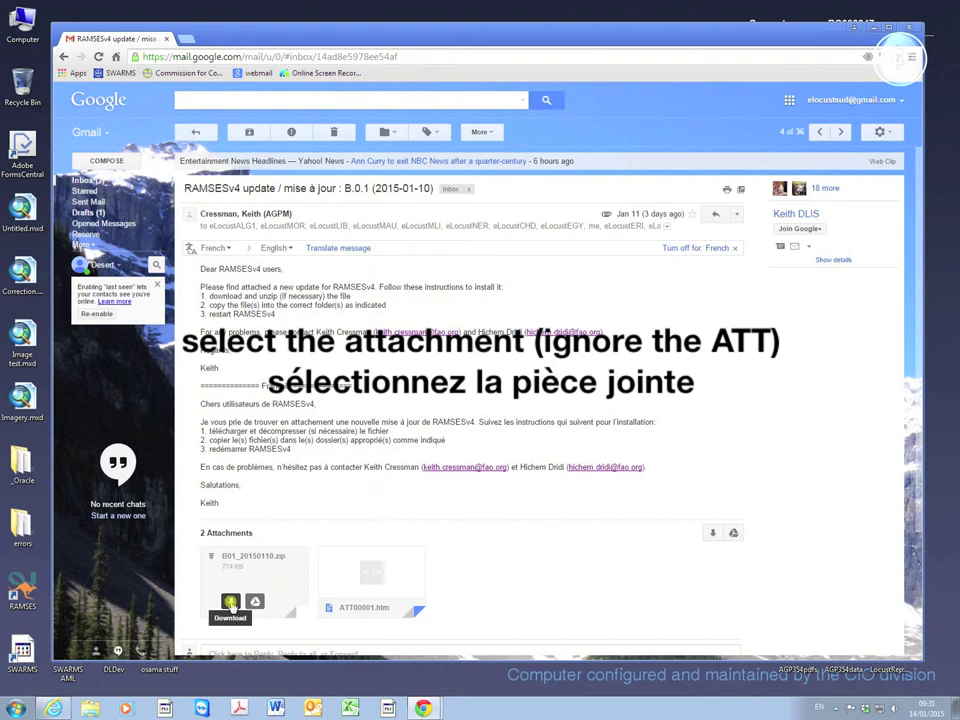
click(230, 601)
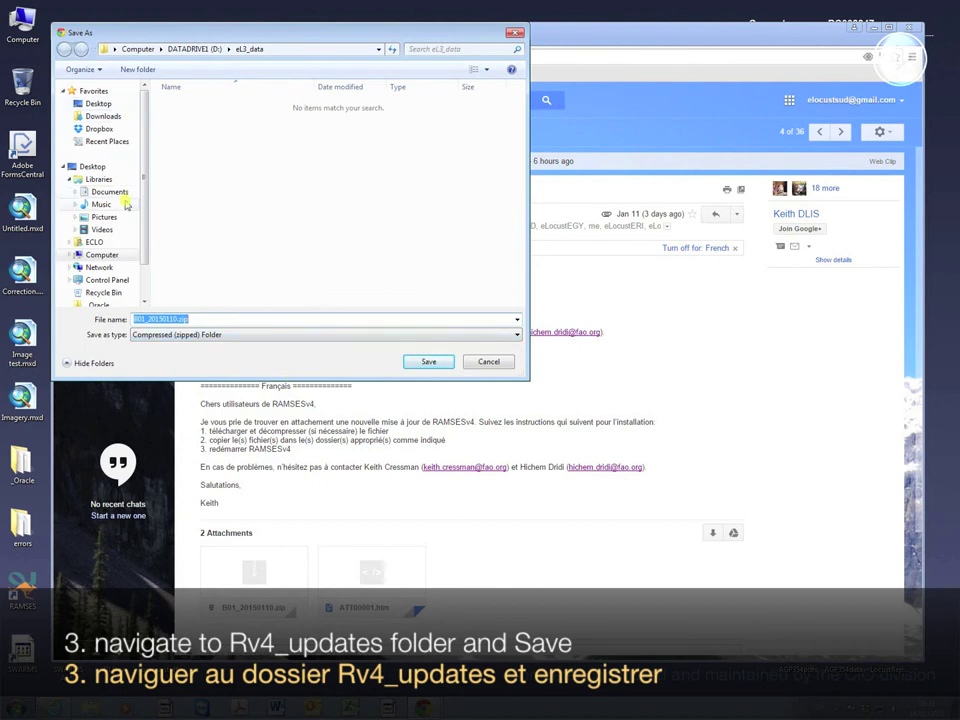
Save B01_20150110.zip into the Rv4_updates folder on the D: drive and minimize the browser
click(68, 255)
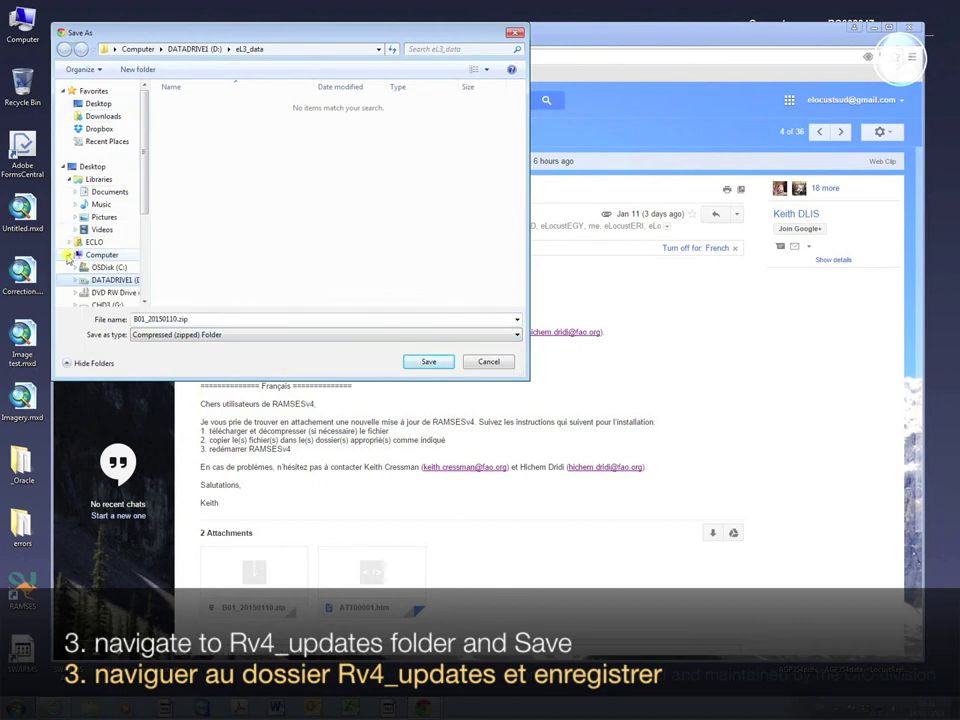
click(100, 281)
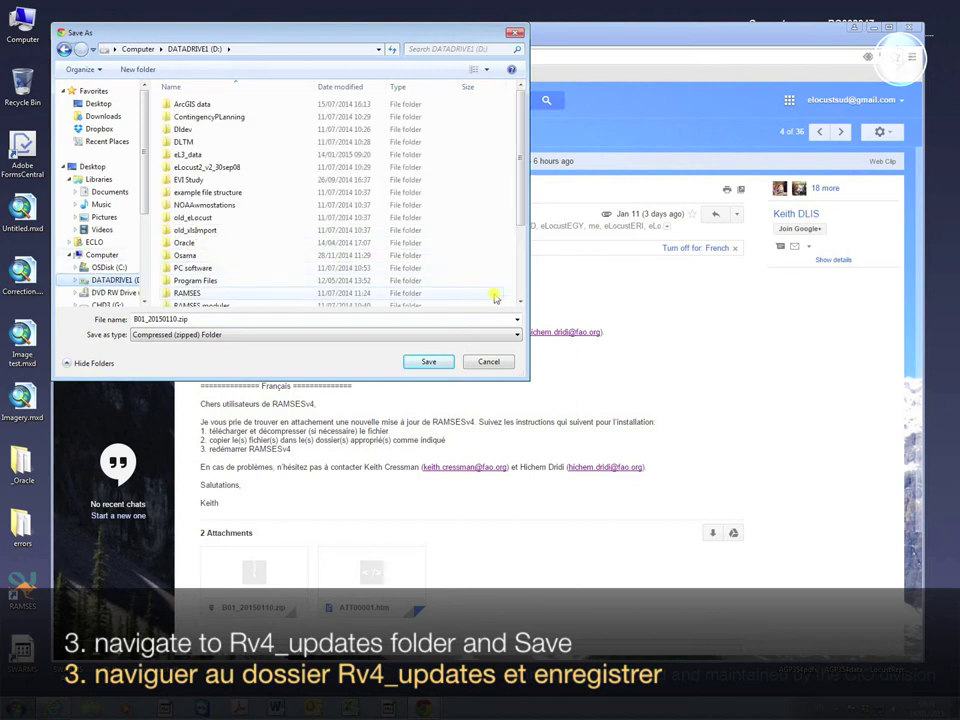
click(521, 305)
click(521, 305)
click(521, 305)
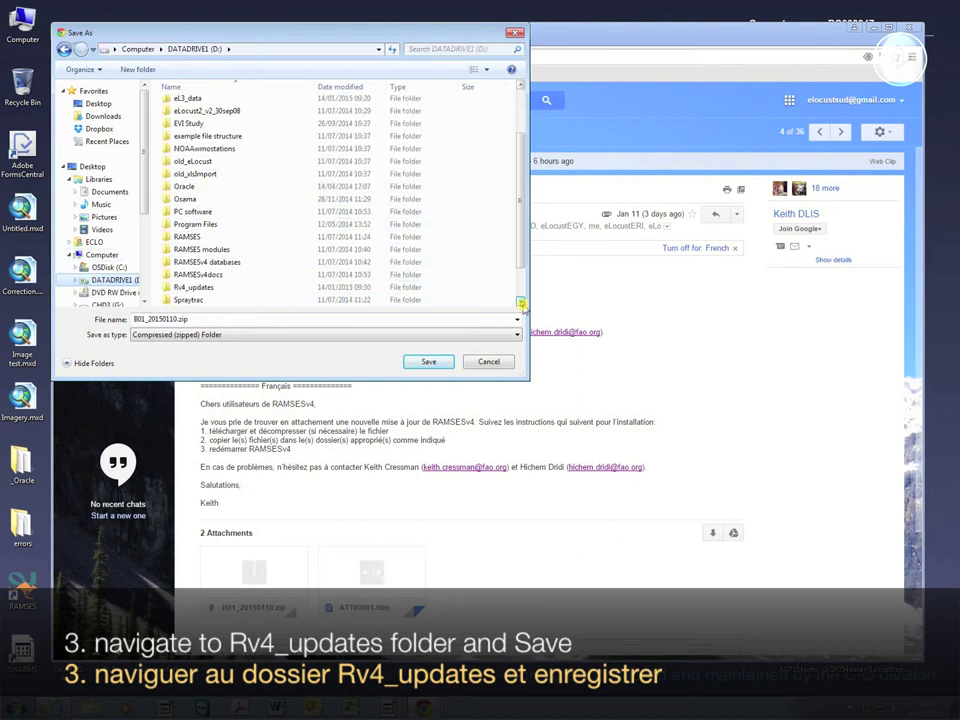
click(521, 305)
click(185, 275)
double_click(185, 275)
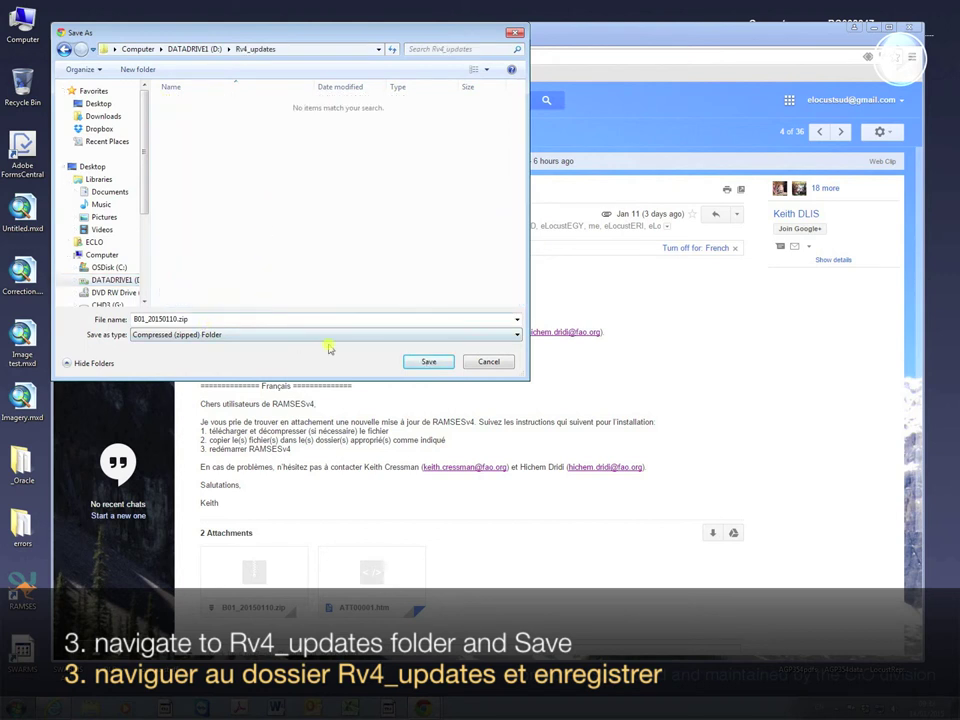
click(426, 362)
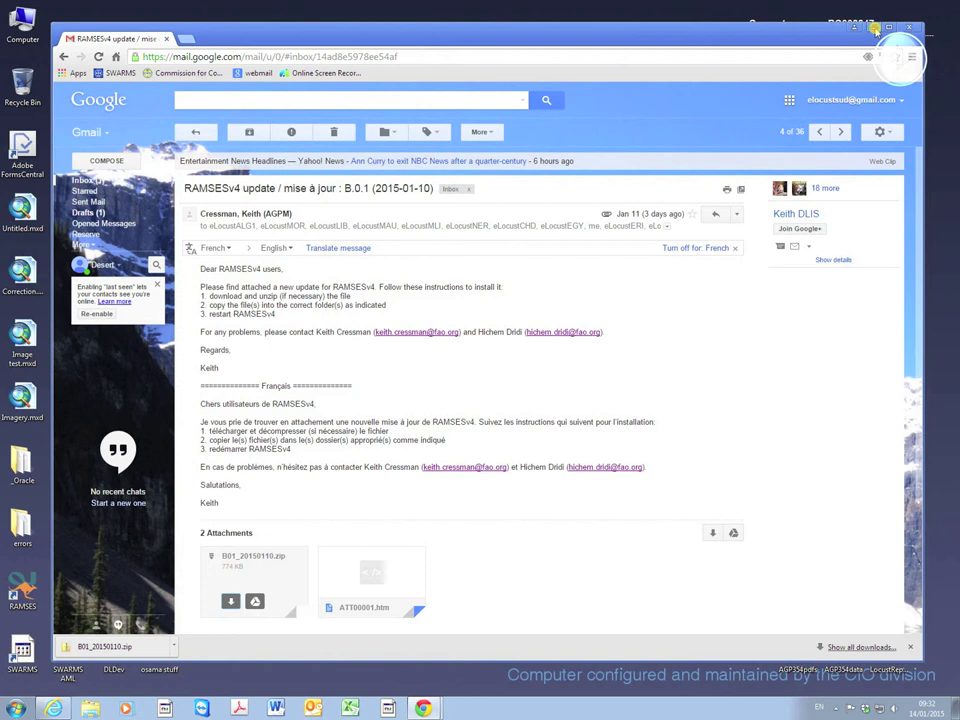
click(874, 27)
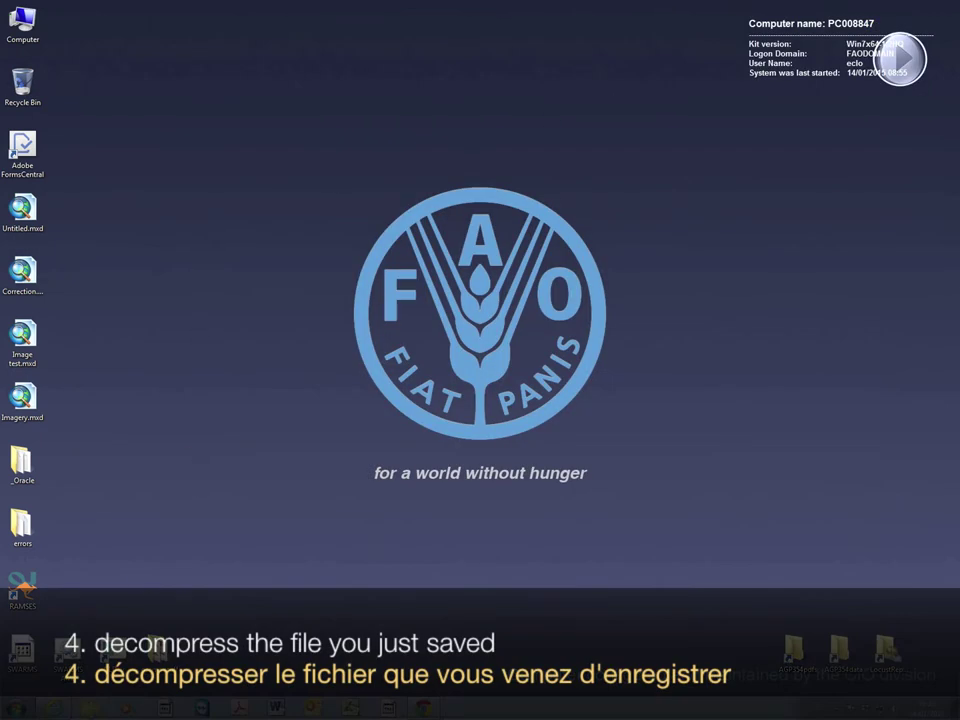
Extract B01_20150110.zip in place with 7-Zip inside the Rv4_updates folder on the D: drive
click(90, 708)
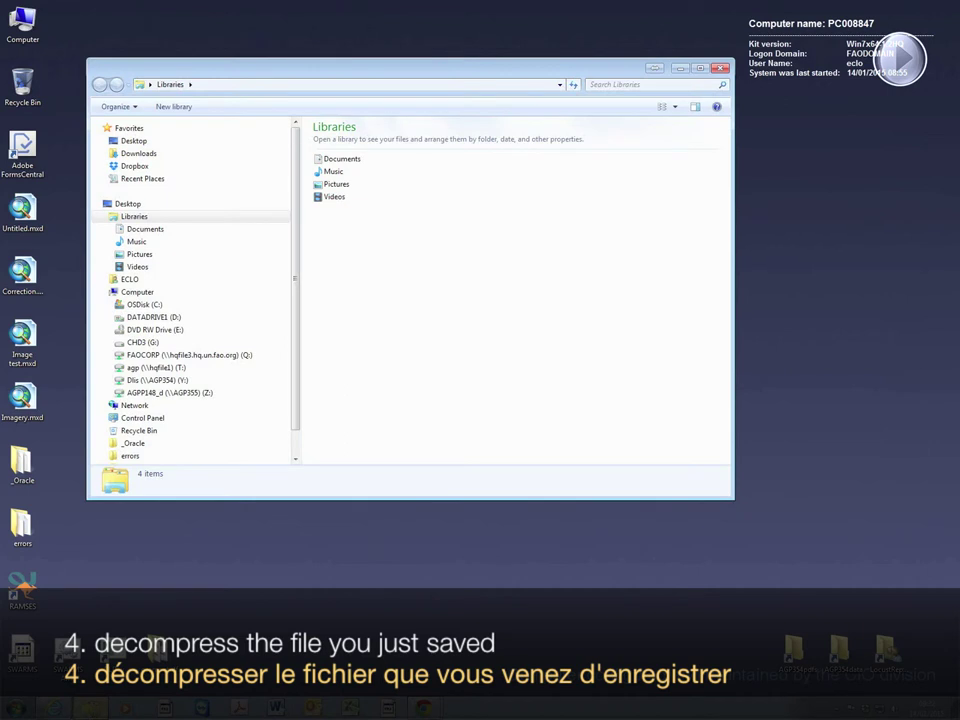
click(166, 316)
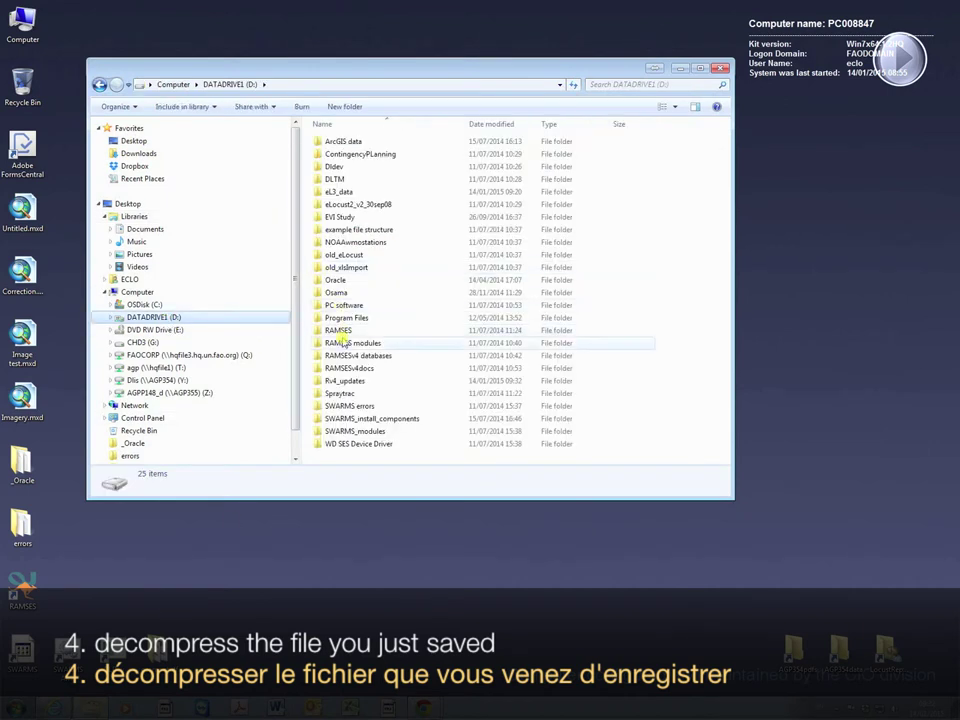
click(346, 381)
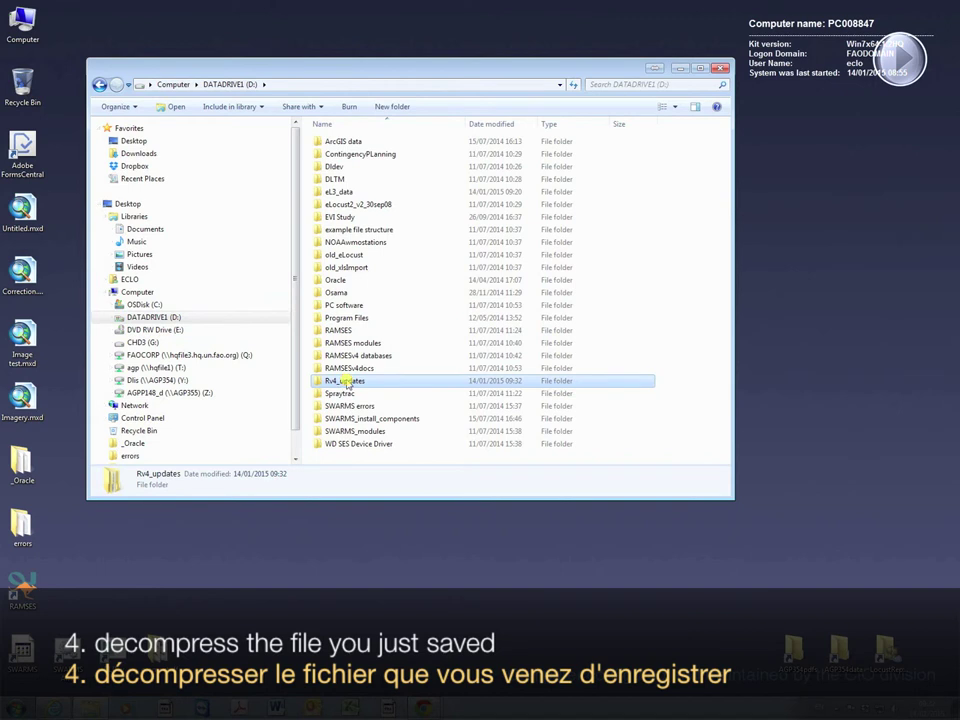
double_click(346, 381)
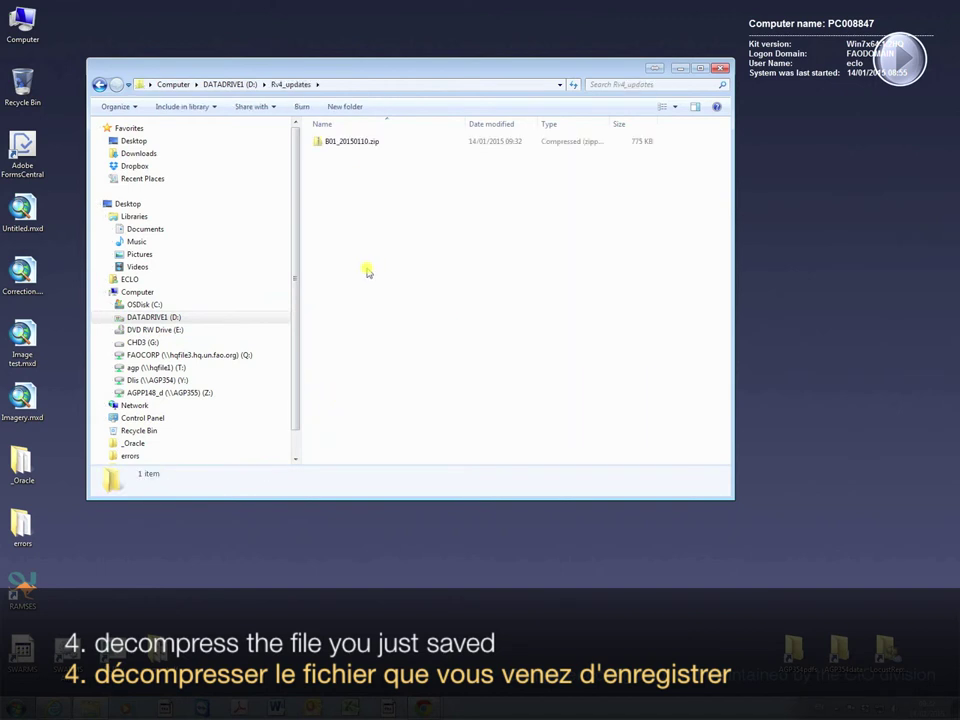
click(343, 143)
right_click(343, 144)
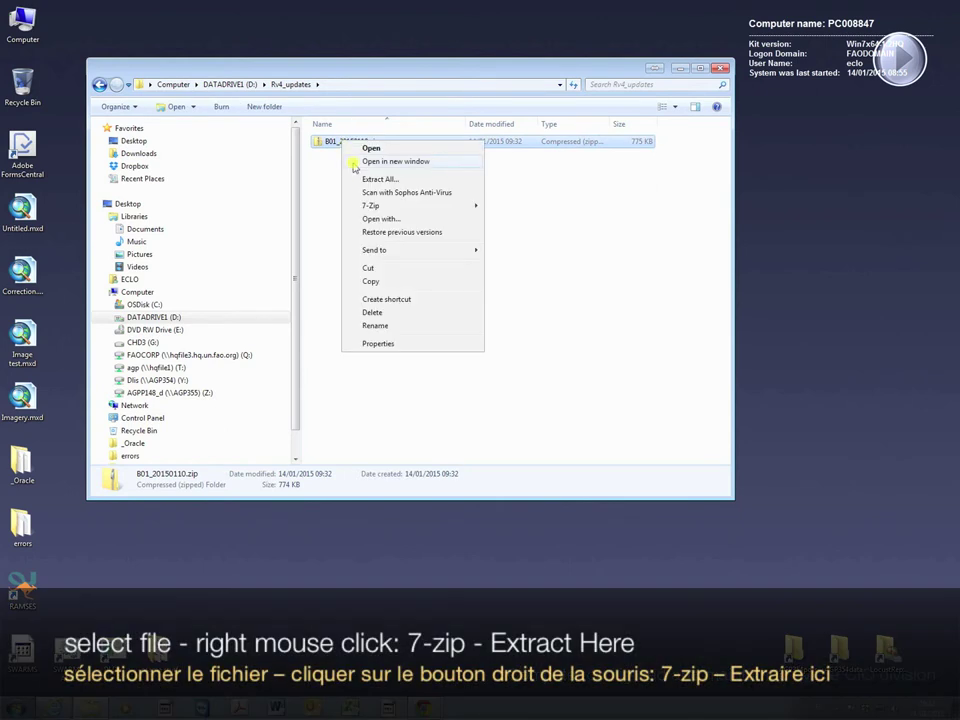
mouse_move(380, 208)
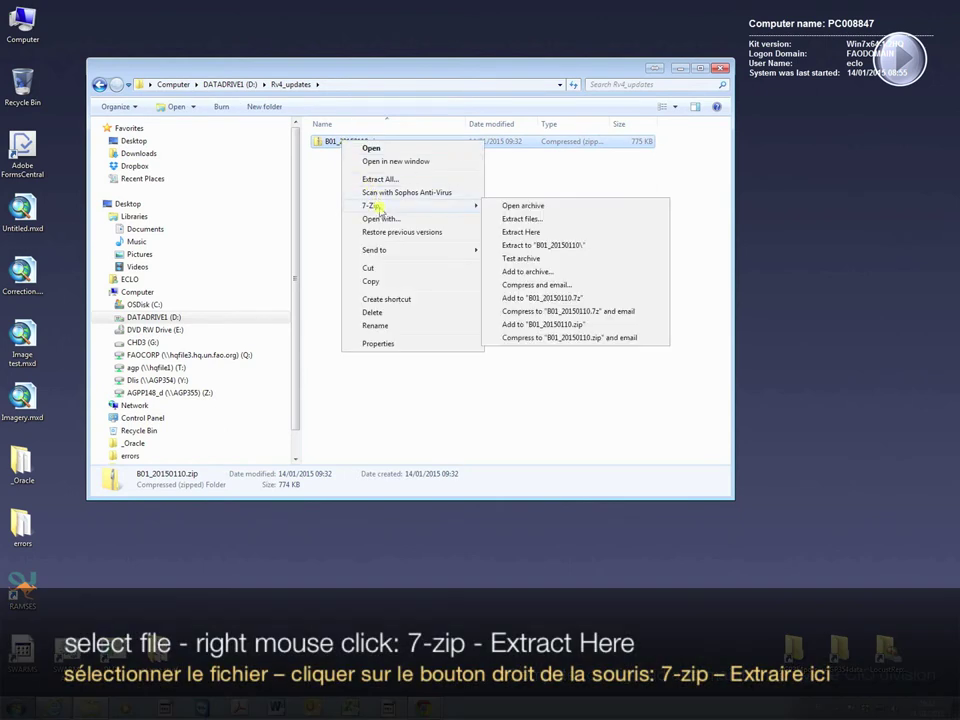
click(512, 233)
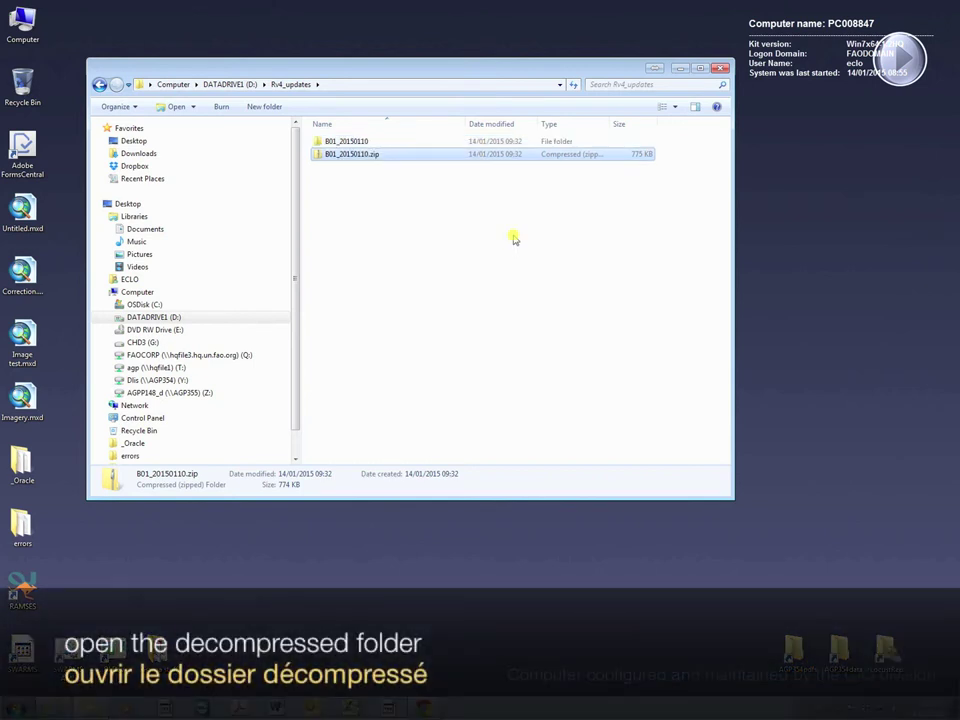
Open the extracted B01_20150110 folder, shrink its window, and arrange a second file window showing Computer below it
double_click(350, 142)
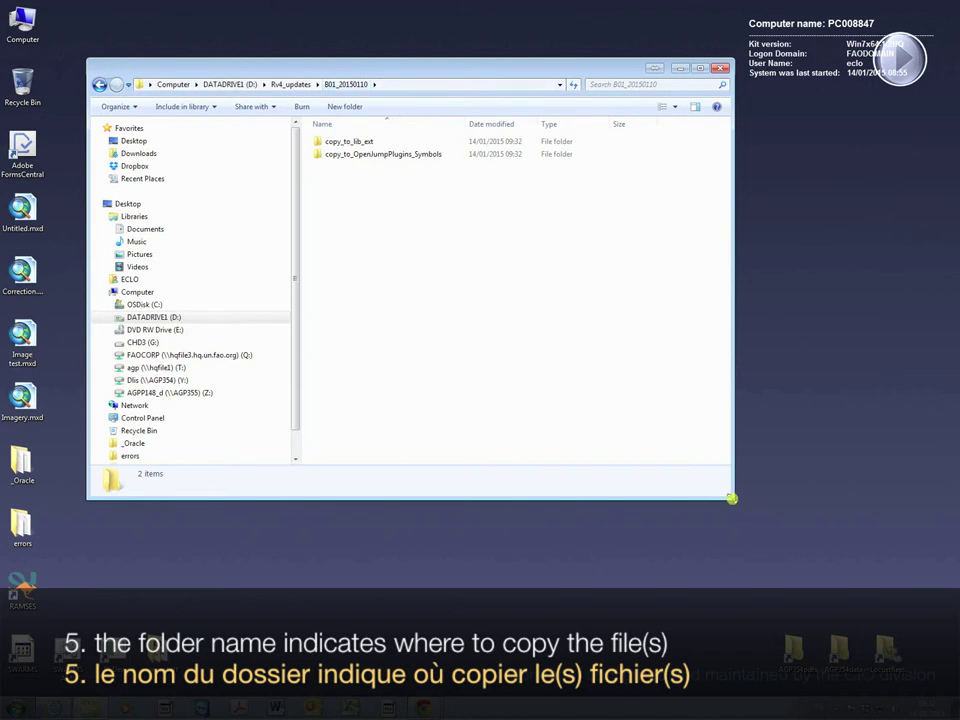
drag(731, 497, 705, 297)
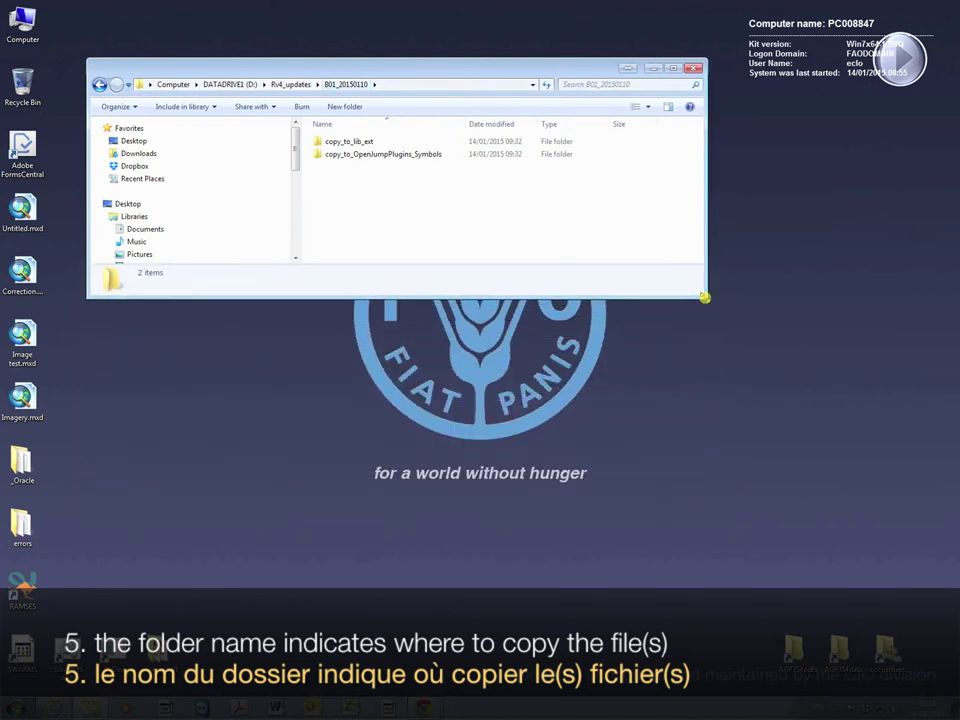
click(20, 30)
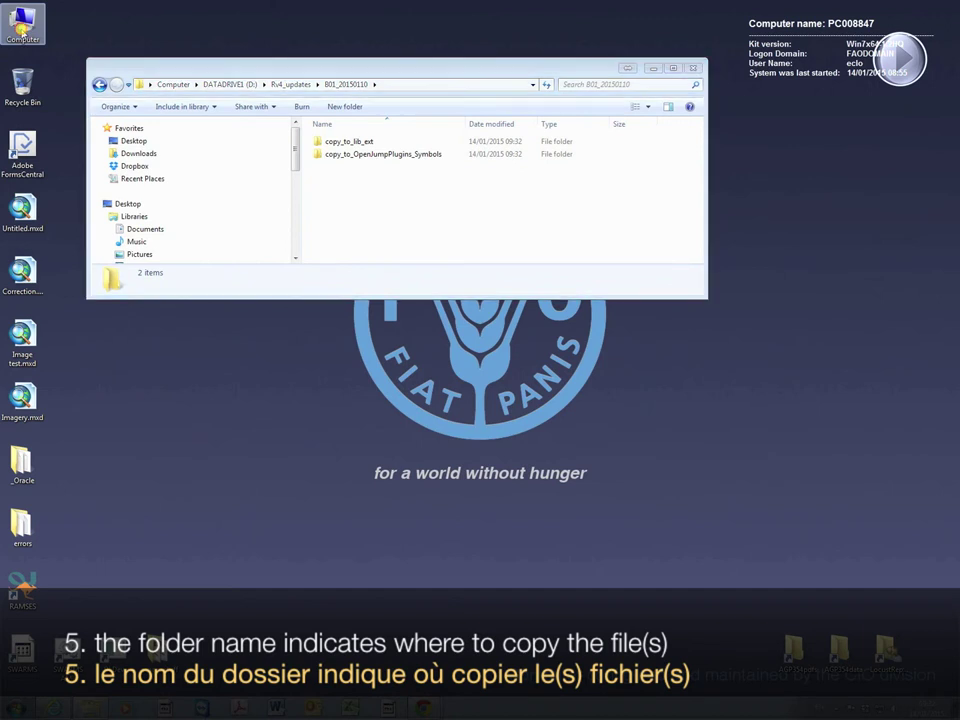
double_click(20, 30)
drag(187, 82, 171, 318)
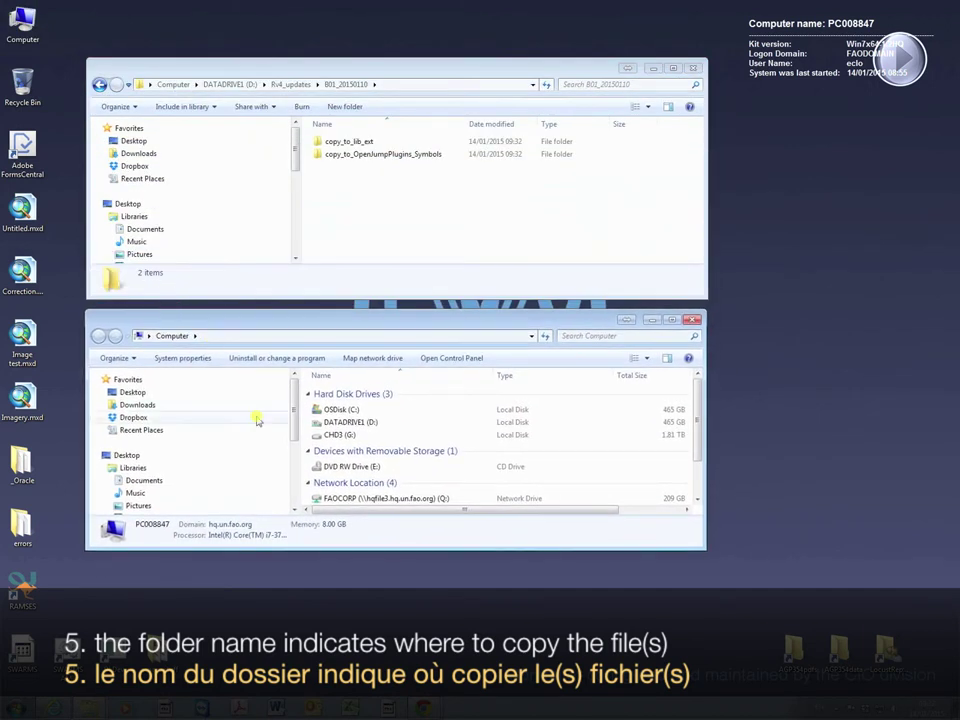
drag(703, 547, 708, 645)
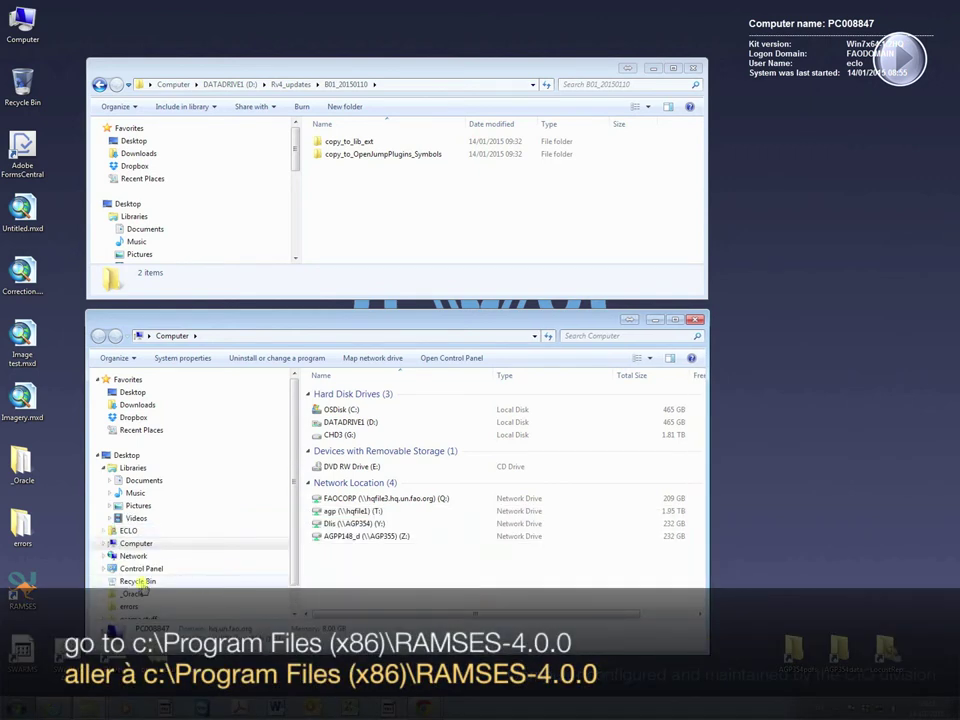
In the Computer window, navigate to the folder C:\Program Files (x86)\RAMSES-4.0.0\lib\ext
click(105, 543)
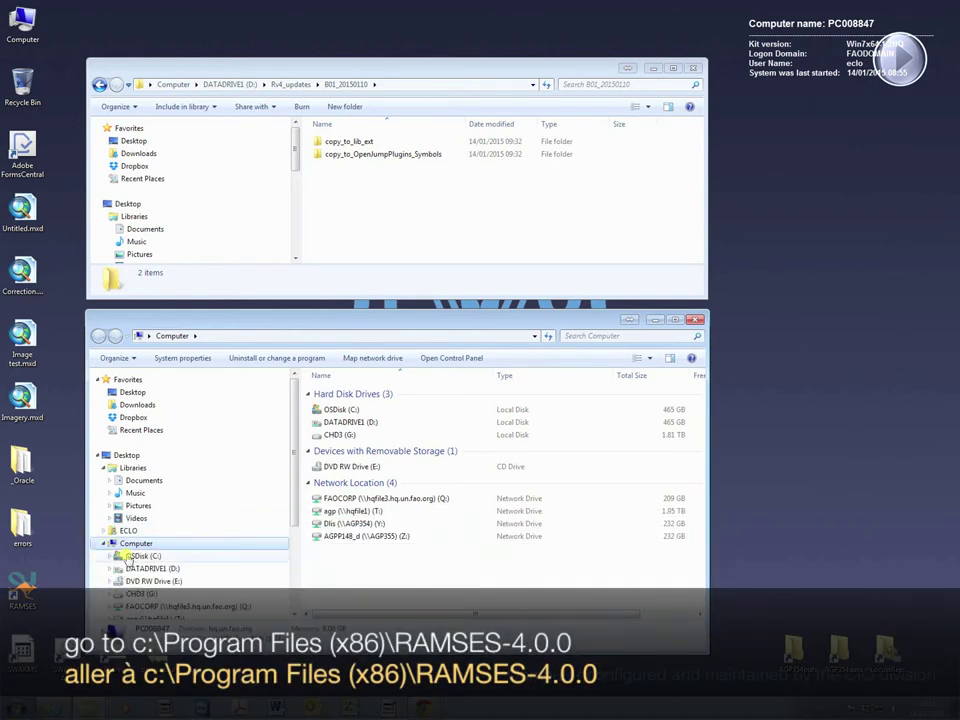
click(140, 556)
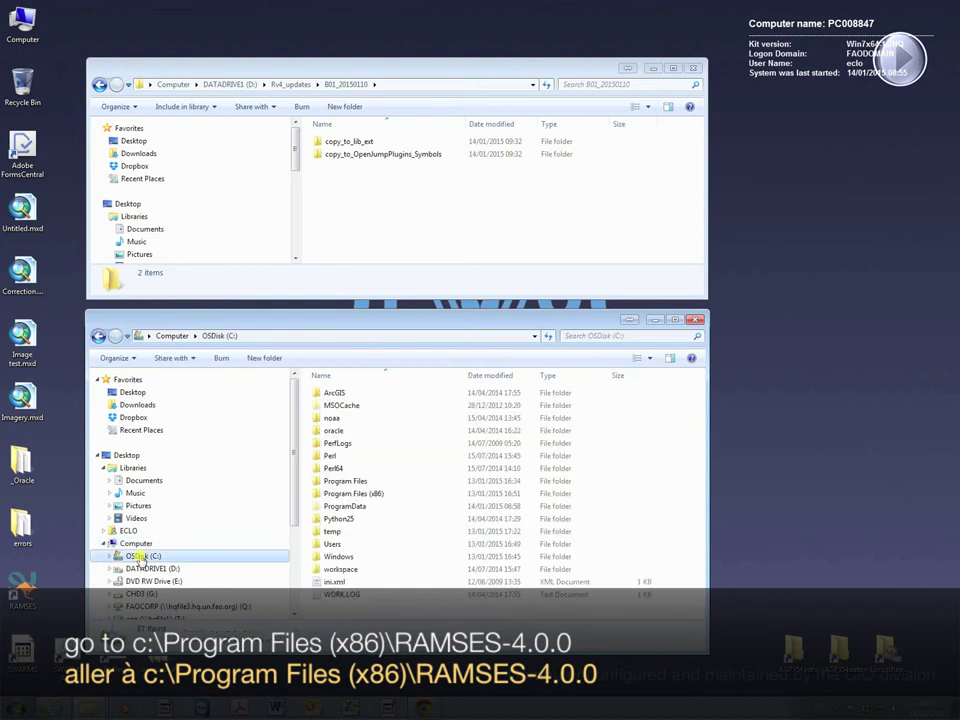
double_click(362, 496)
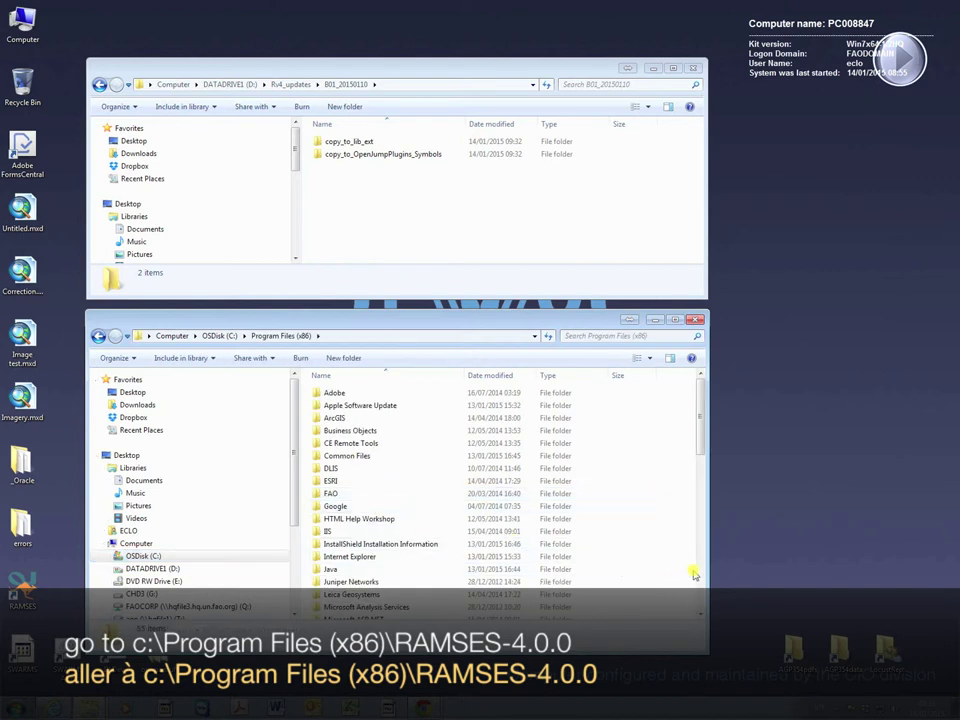
drag(702, 572, 702, 572)
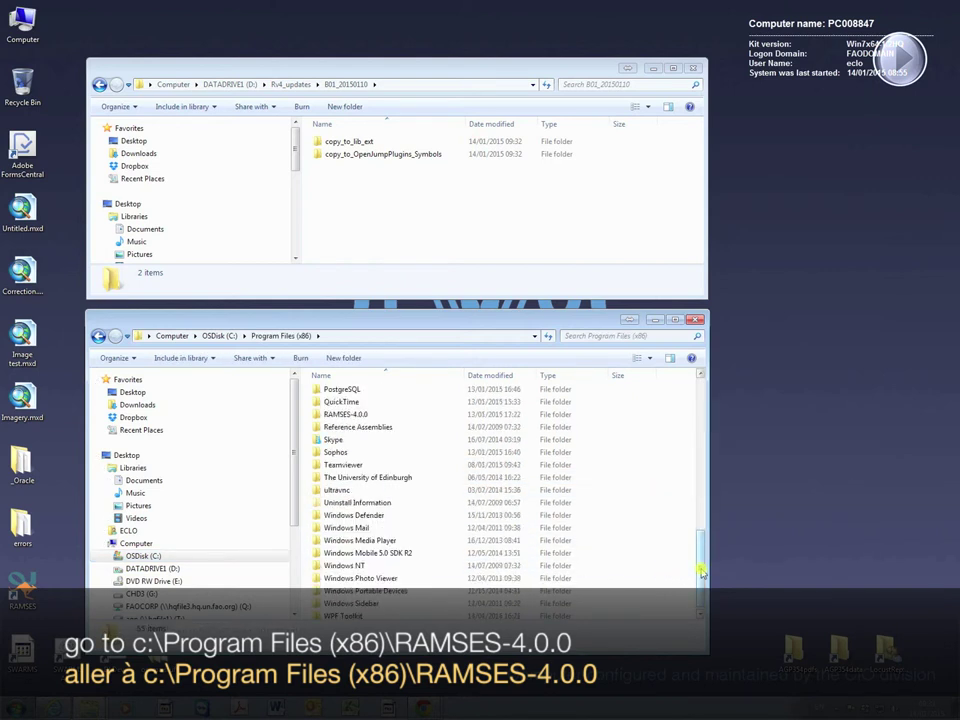
double_click(335, 413)
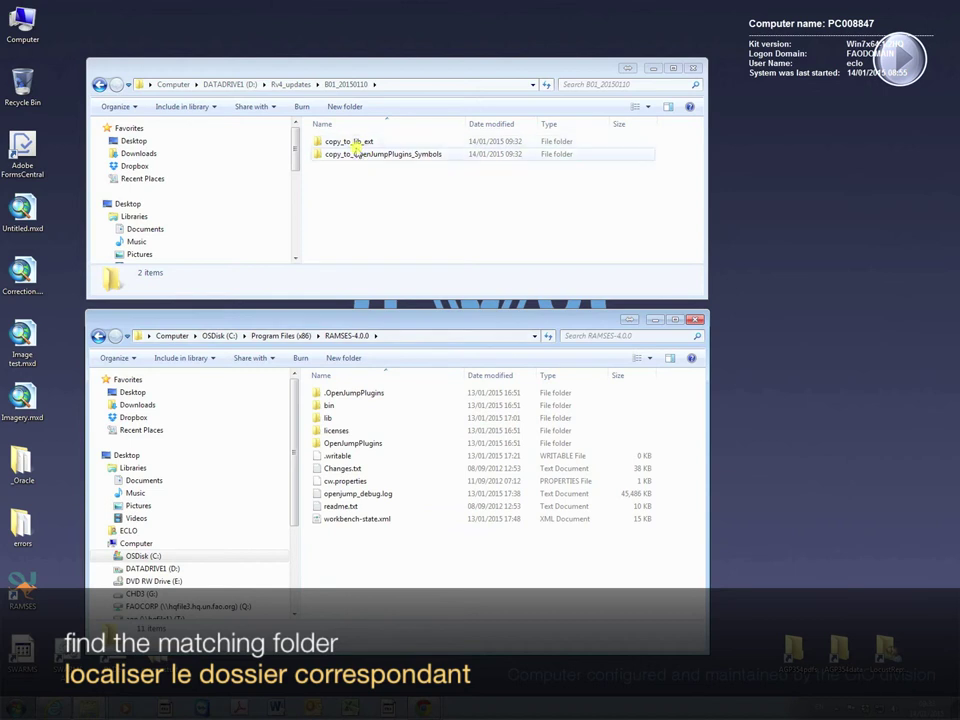
double_click(333, 418)
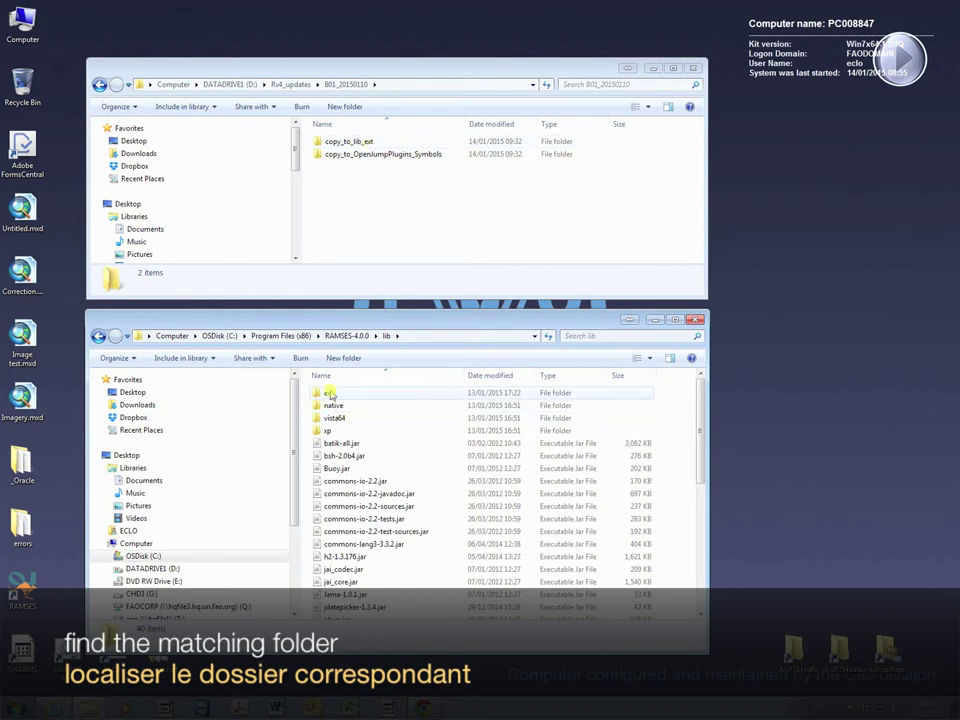
double_click(330, 394)
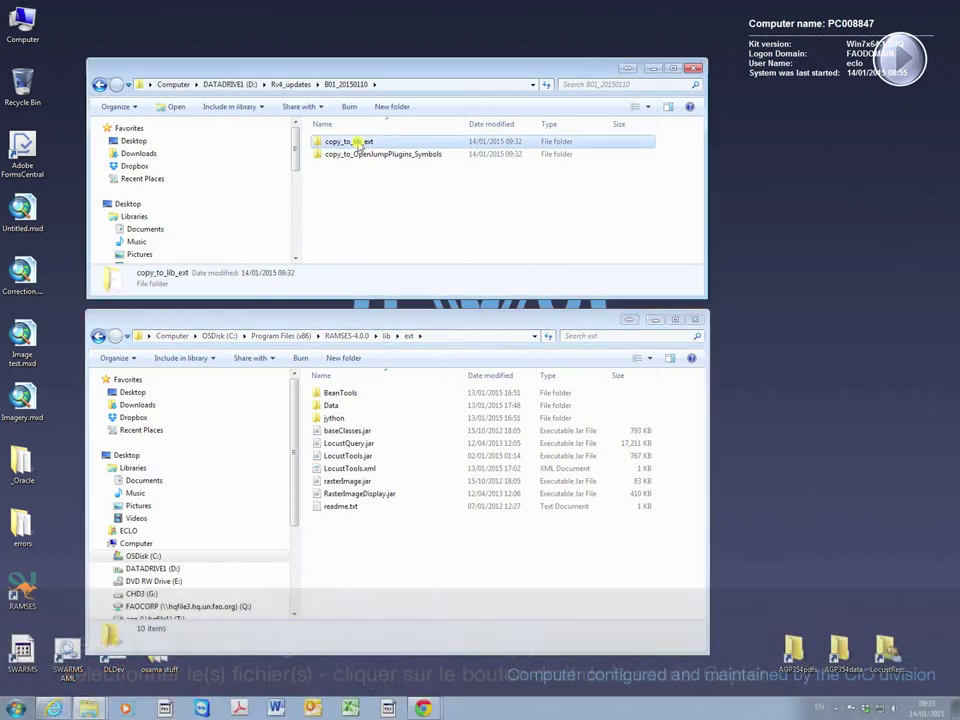
Open the update's copy_to_lib_ext folder and copy LocustTools.jar to the clipboard
double_click(350, 142)
click(352, 144)
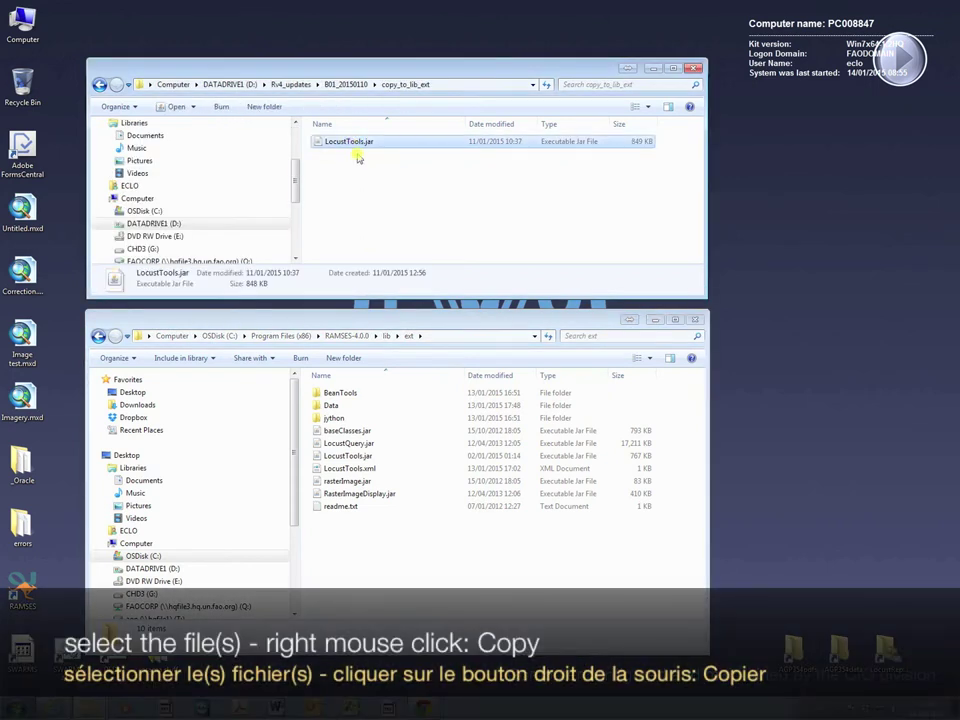
right_click(357, 145)
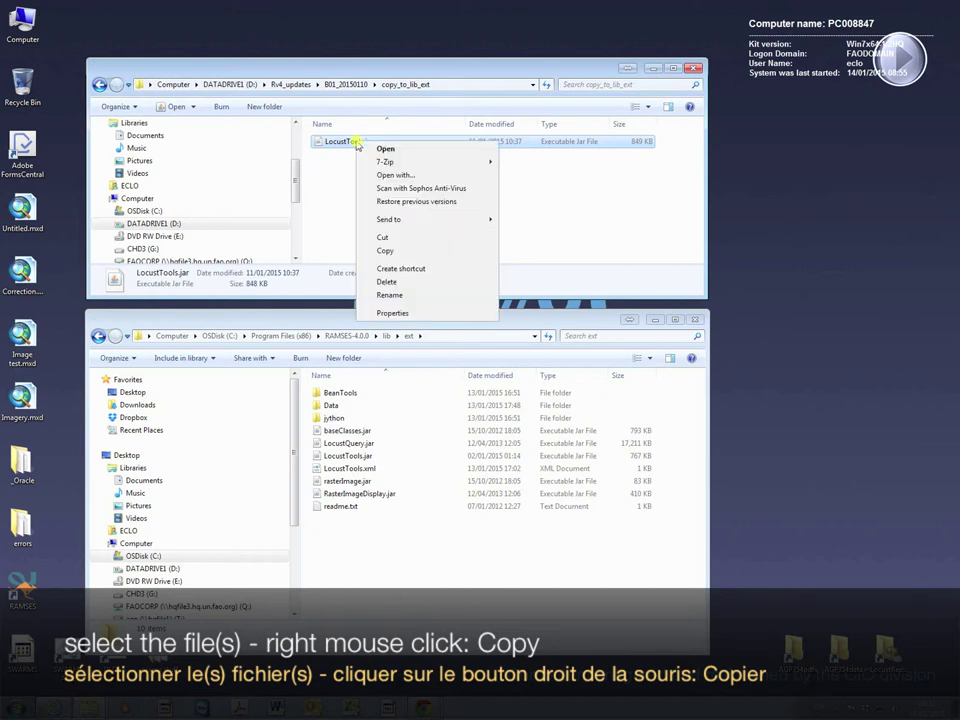
click(393, 253)
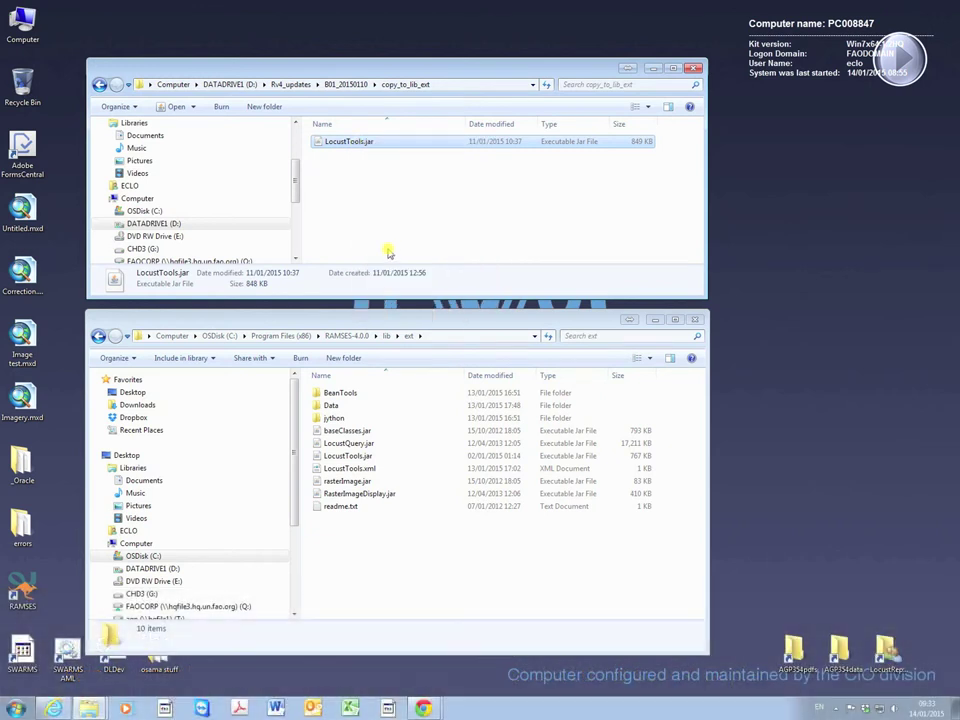
Paste LocustTools.jar into RAMSES-4.0.0\lib\ext, replacing the existing file and granting administrator permission
click(397, 554)
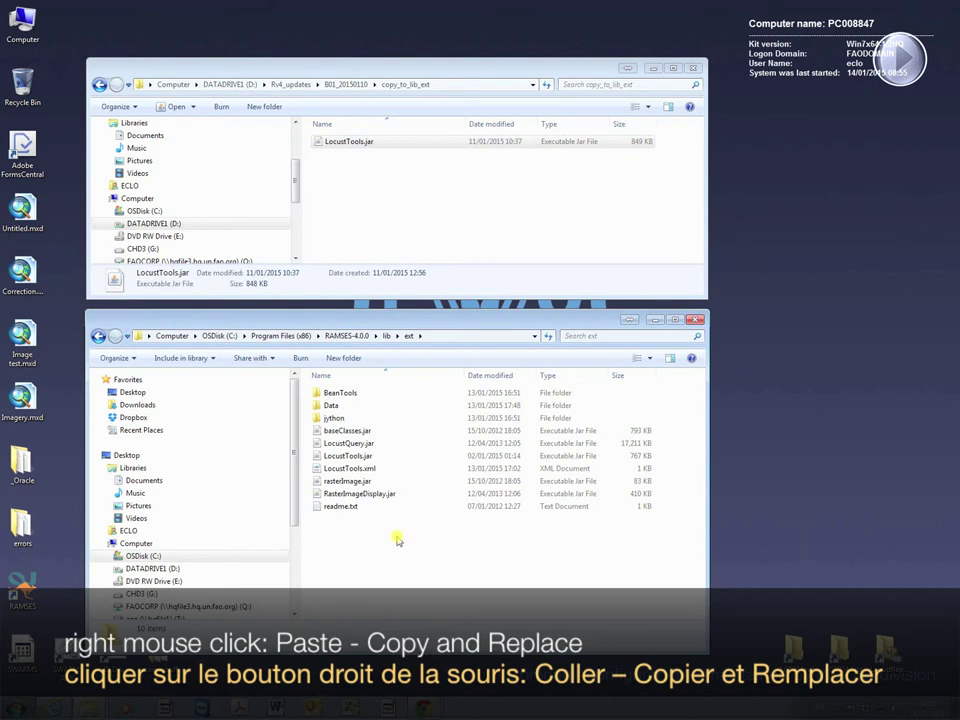
right_click(398, 532)
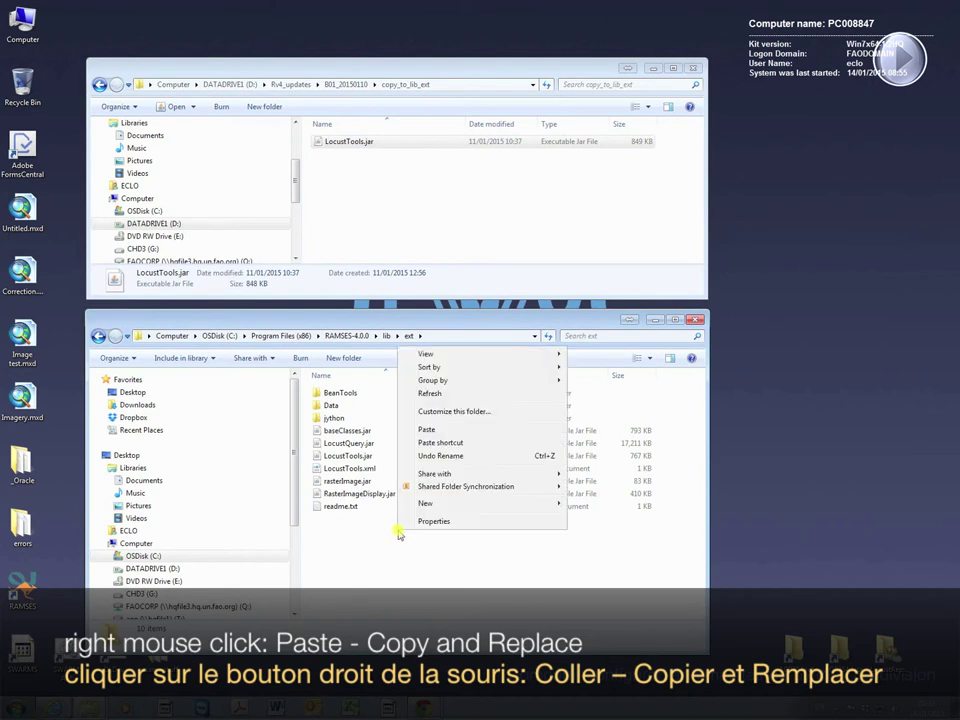
click(428, 429)
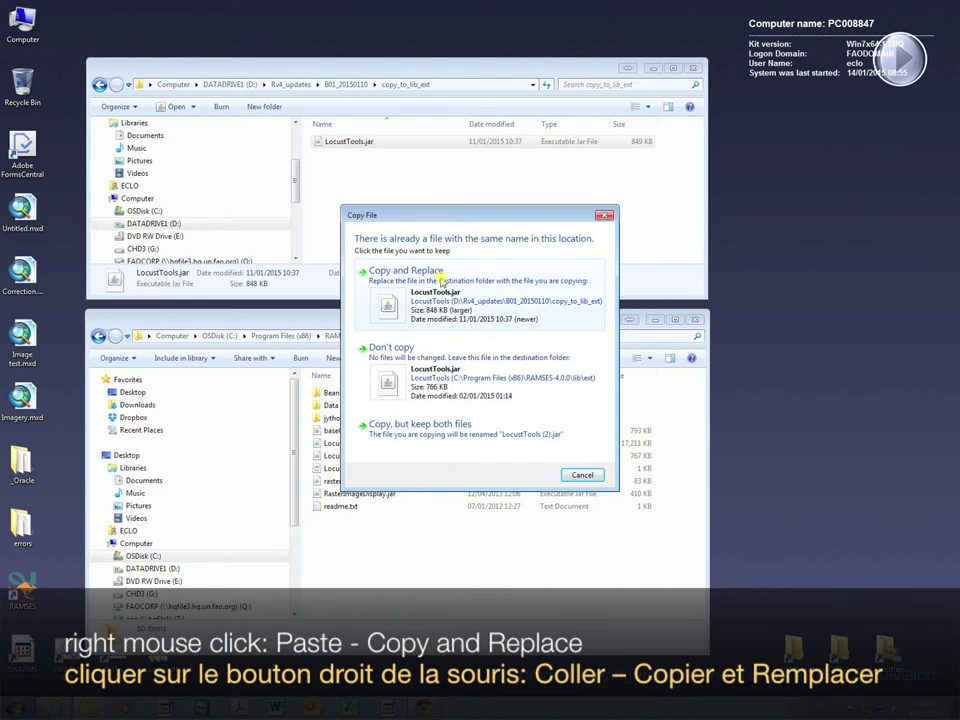
click(547, 304)
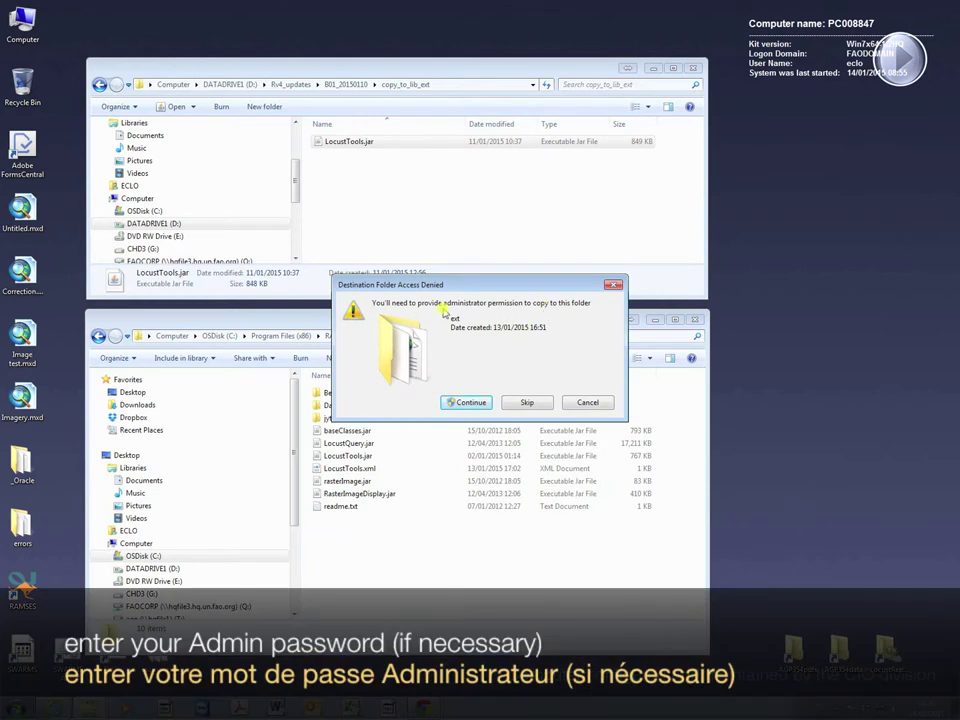
click(472, 403)
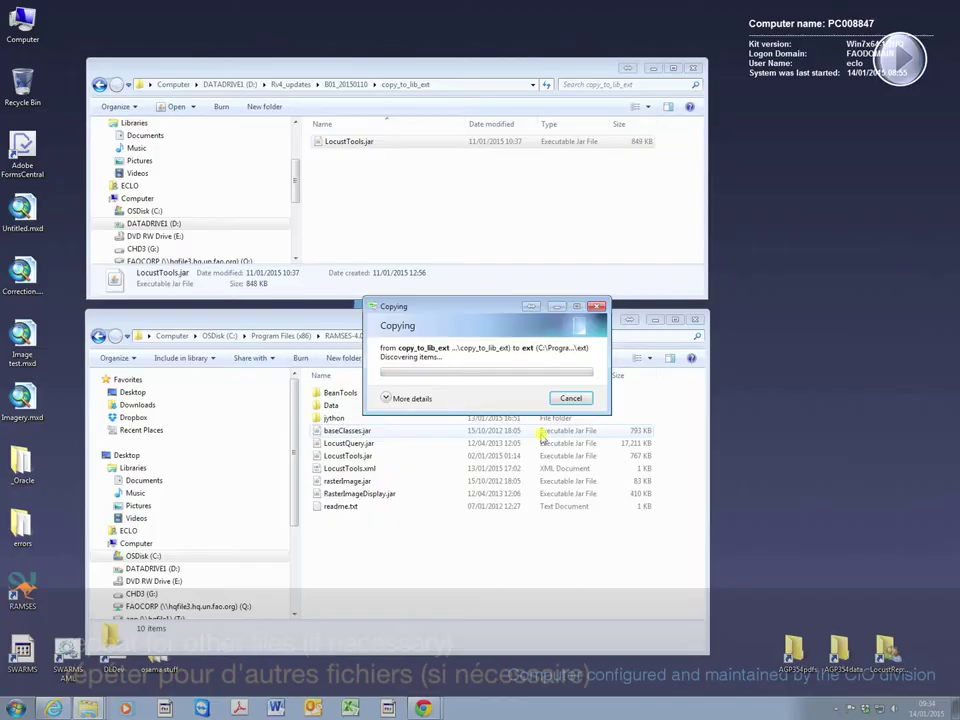
click(465, 566)
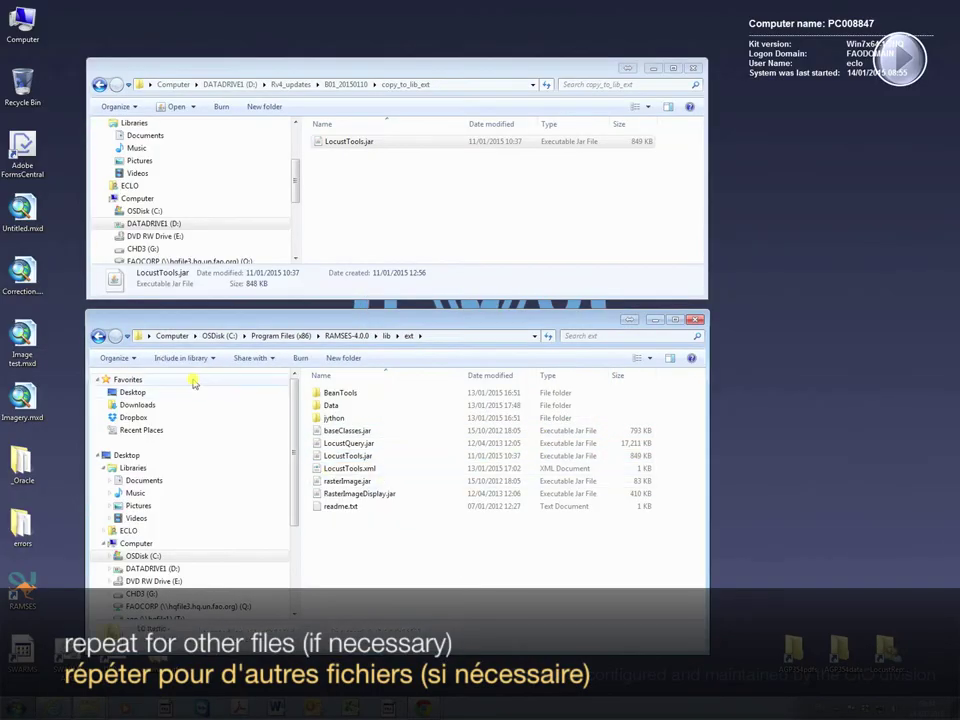
Go back to RAMSES-4.0.0 in the program window and show the update's copy_to_OpenJumpPlugins_Symbols folder in Details view
click(100, 336)
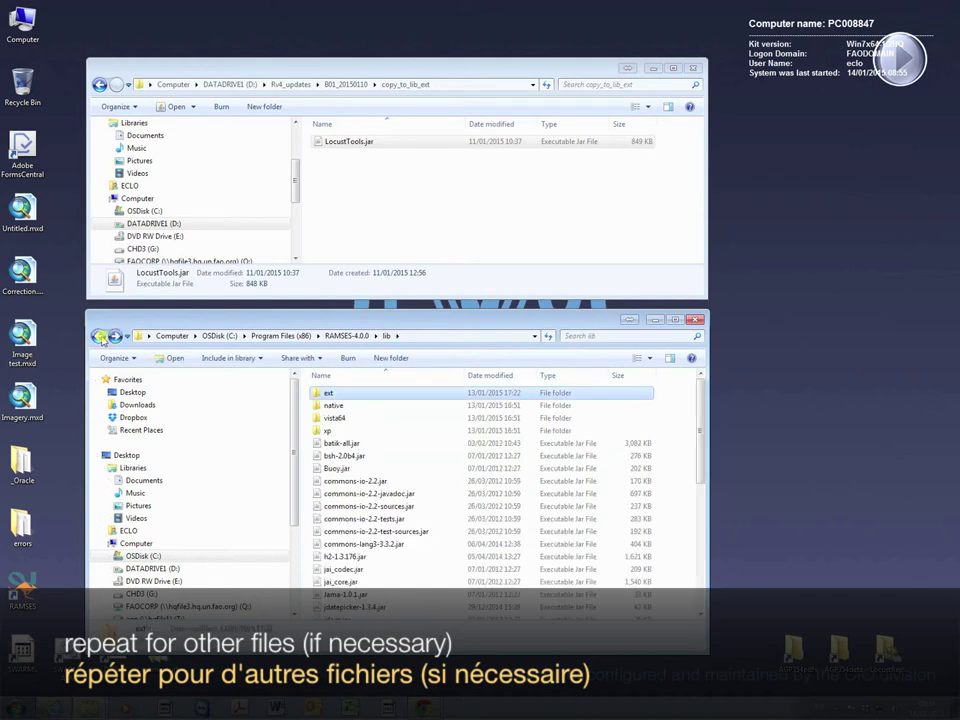
click(100, 336)
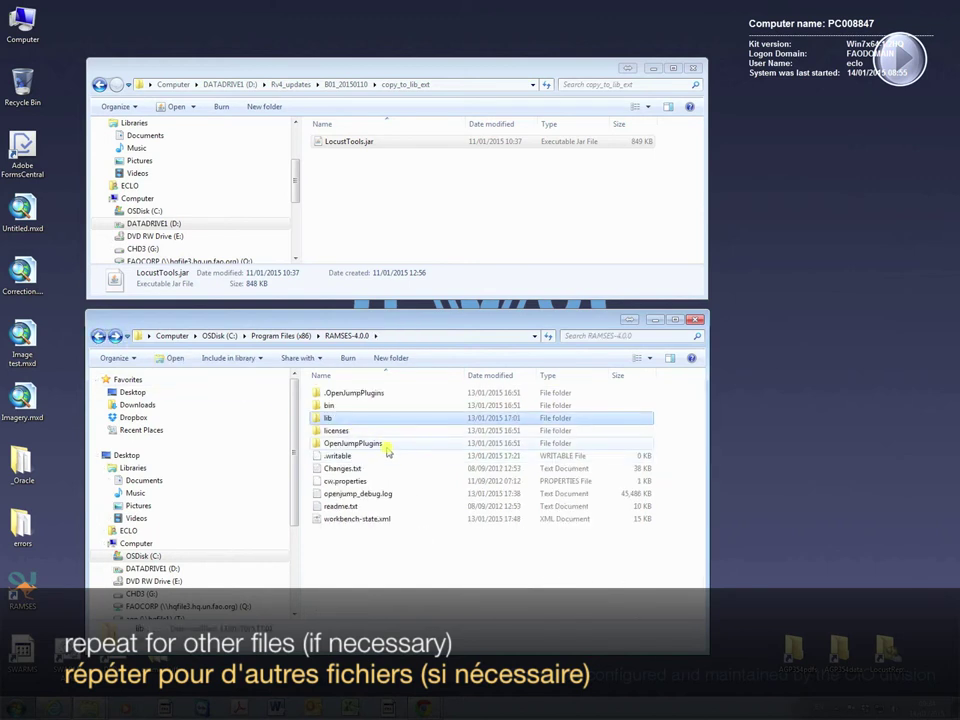
click(362, 199)
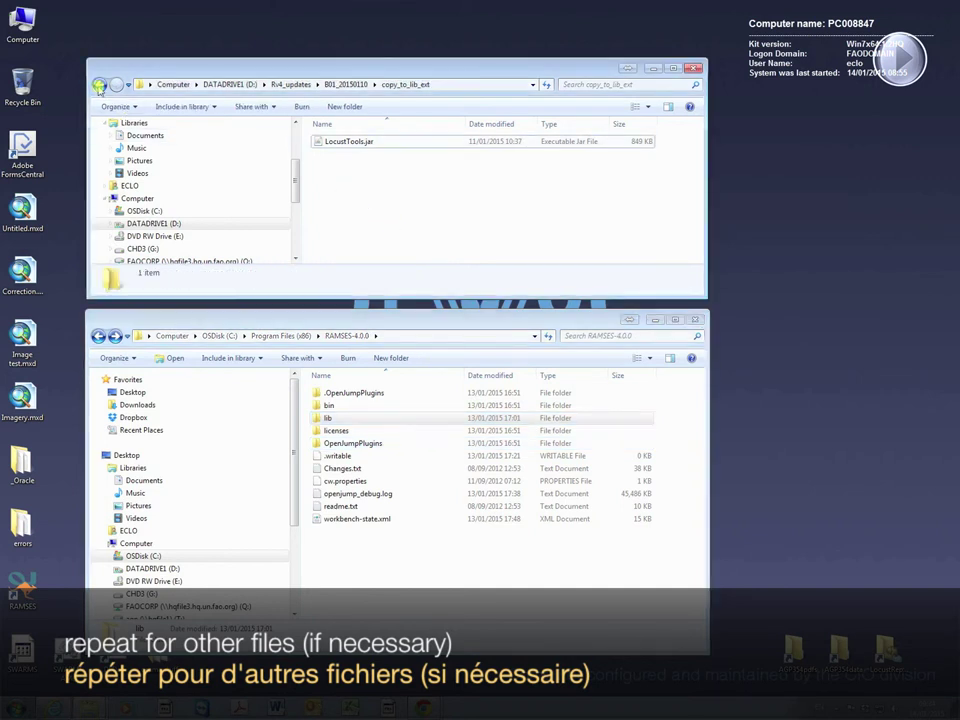
click(99, 86)
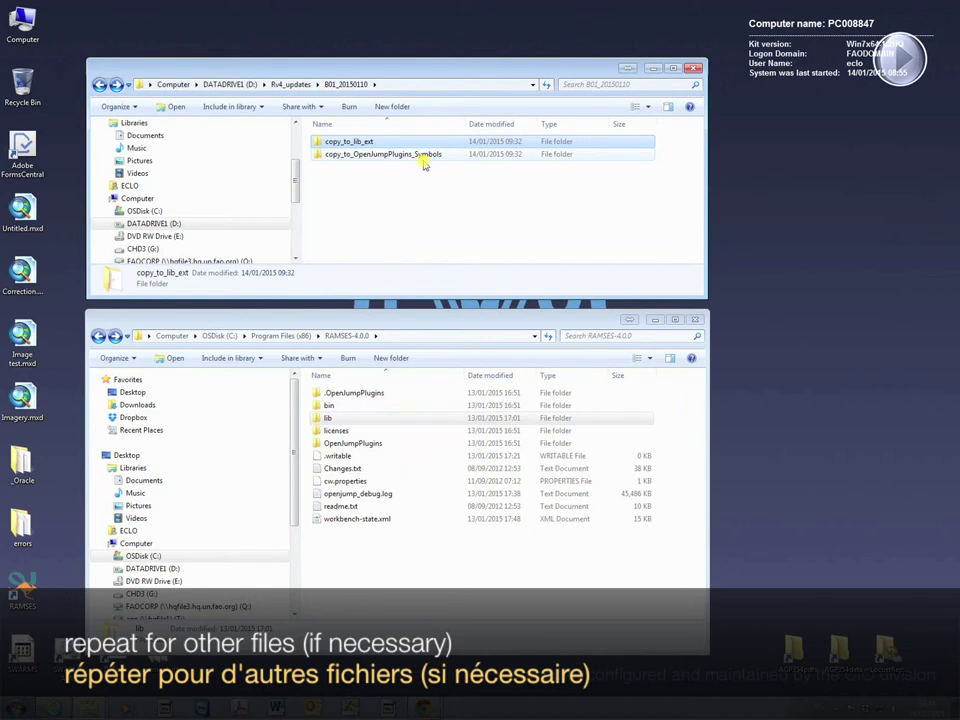
double_click(386, 155)
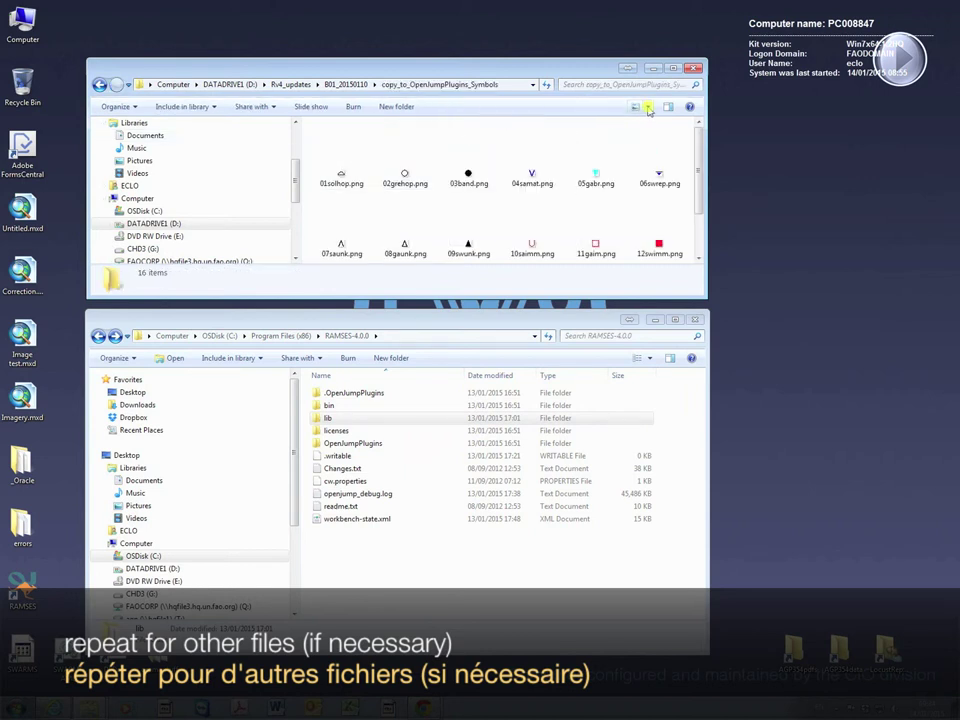
click(648, 108)
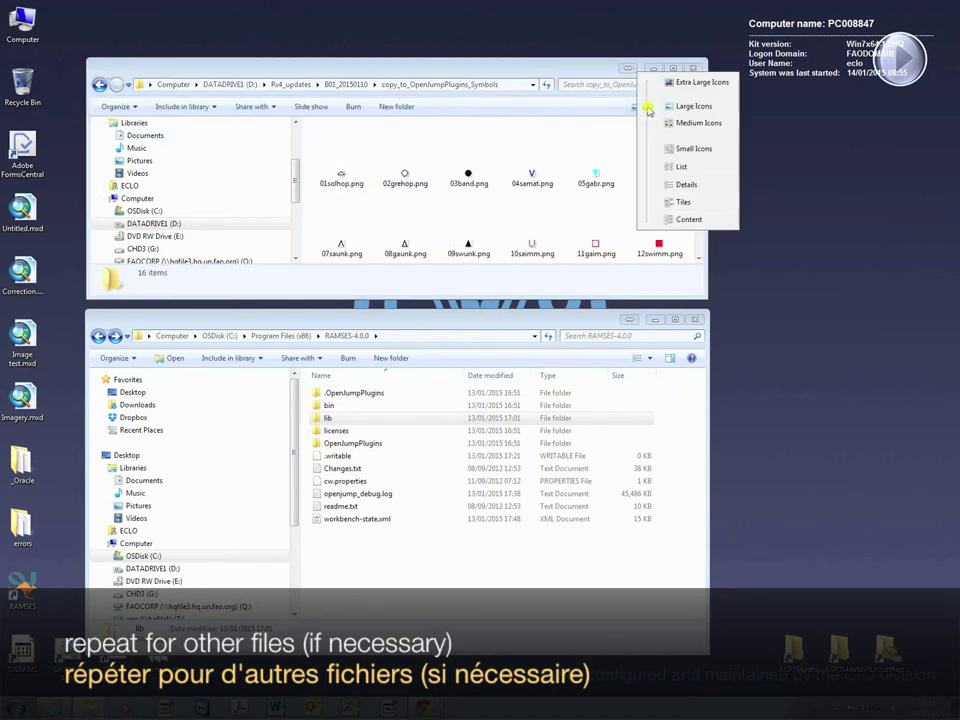
click(684, 185)
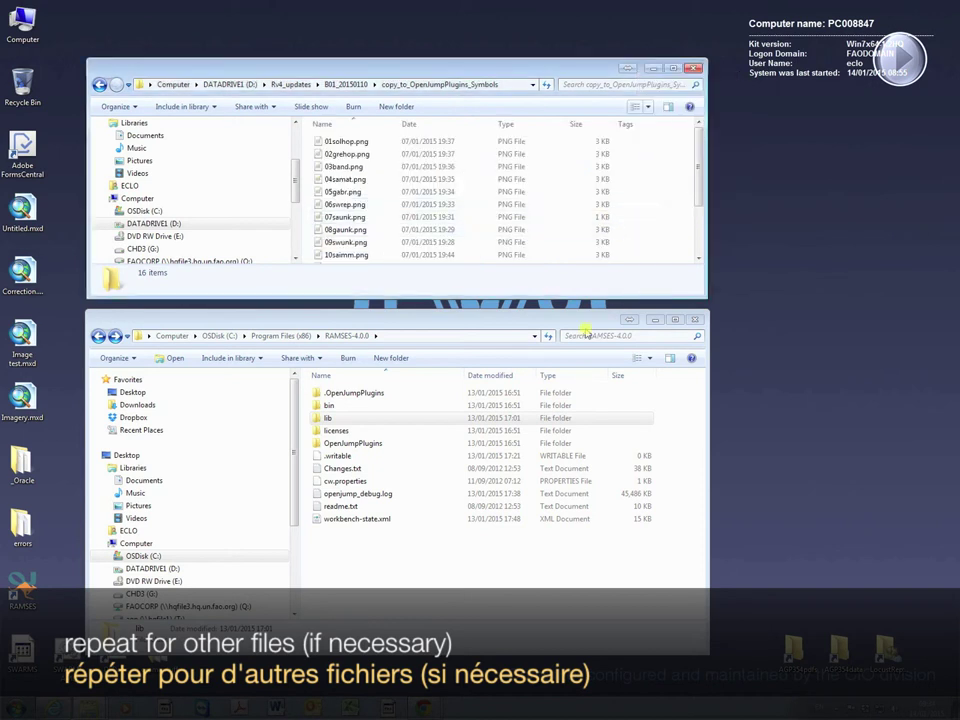
Open OpenJumpPlugins\Symbols inside RAMSES-4.0.0 and show its files in Details view
double_click(359, 446)
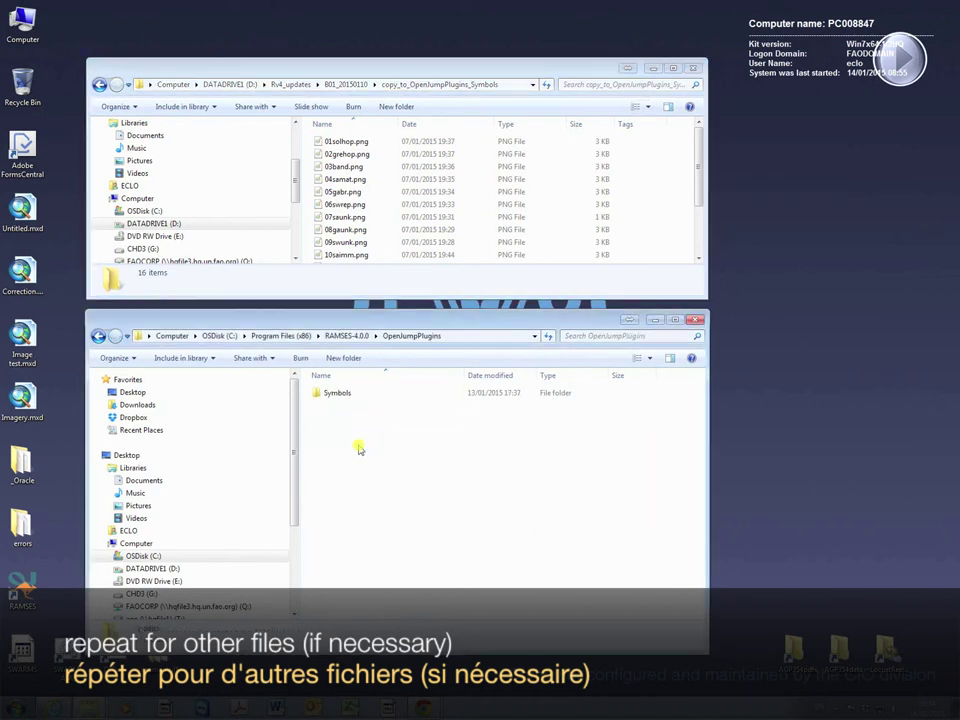
double_click(338, 394)
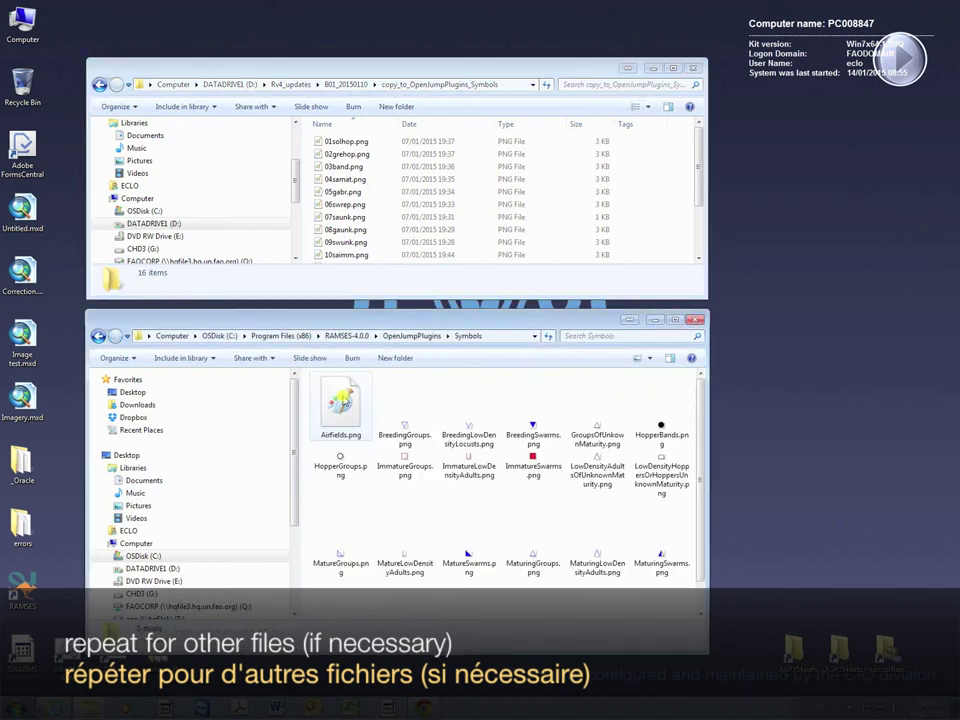
click(647, 366)
click(692, 440)
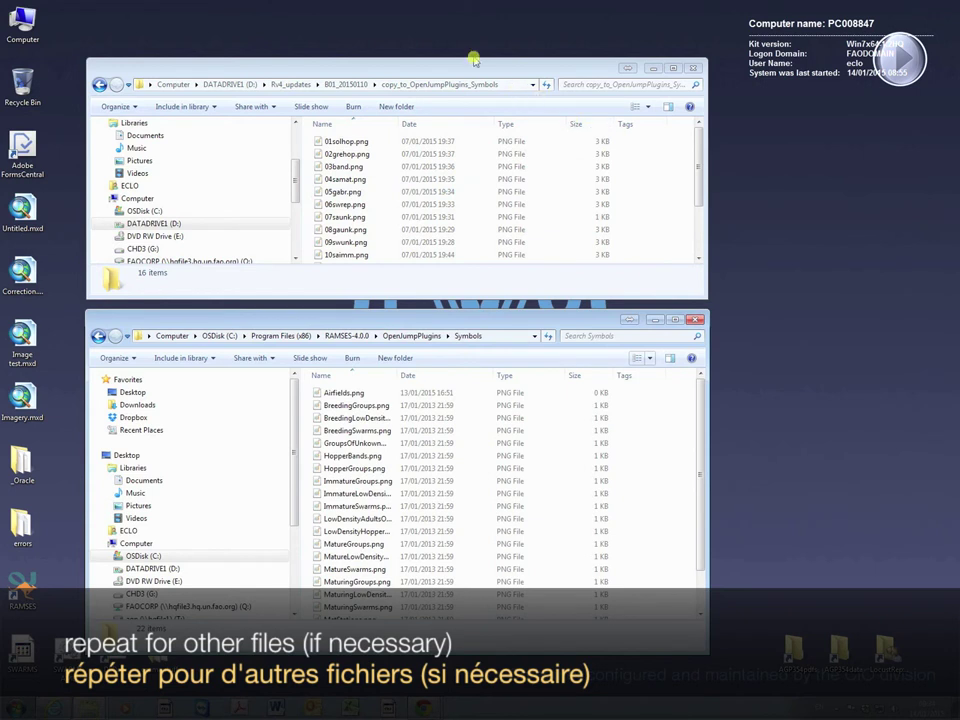
Enlarge the copy_to_OpenJumpPlugins_Symbols window to show all its files, shrinking the Symbols window to make room
drag(481, 60, 480, 6)
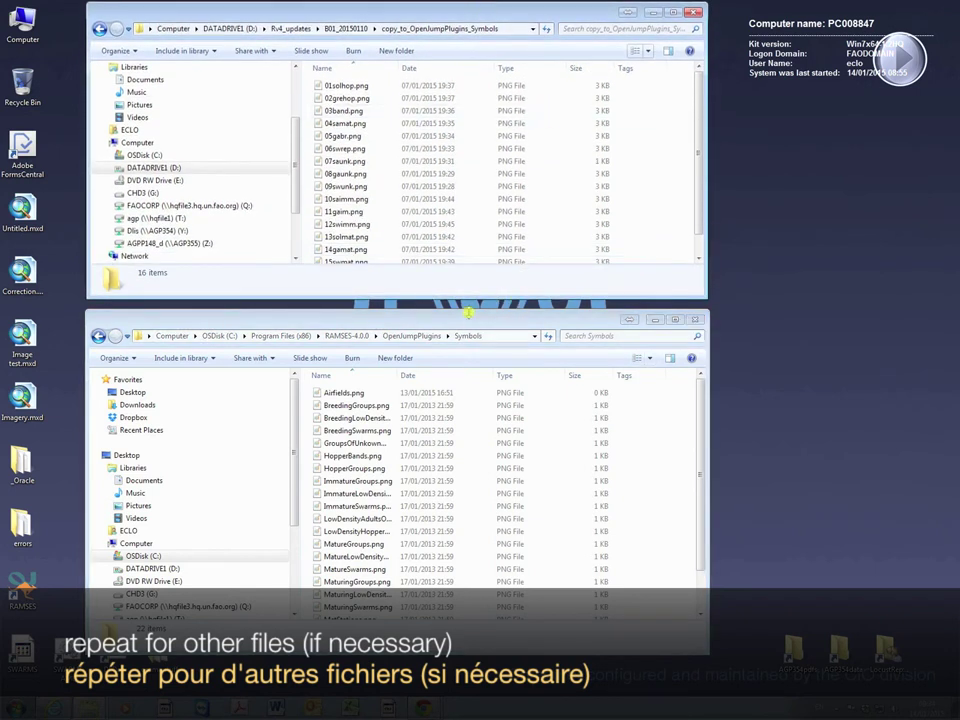
drag(468, 313, 468, 361)
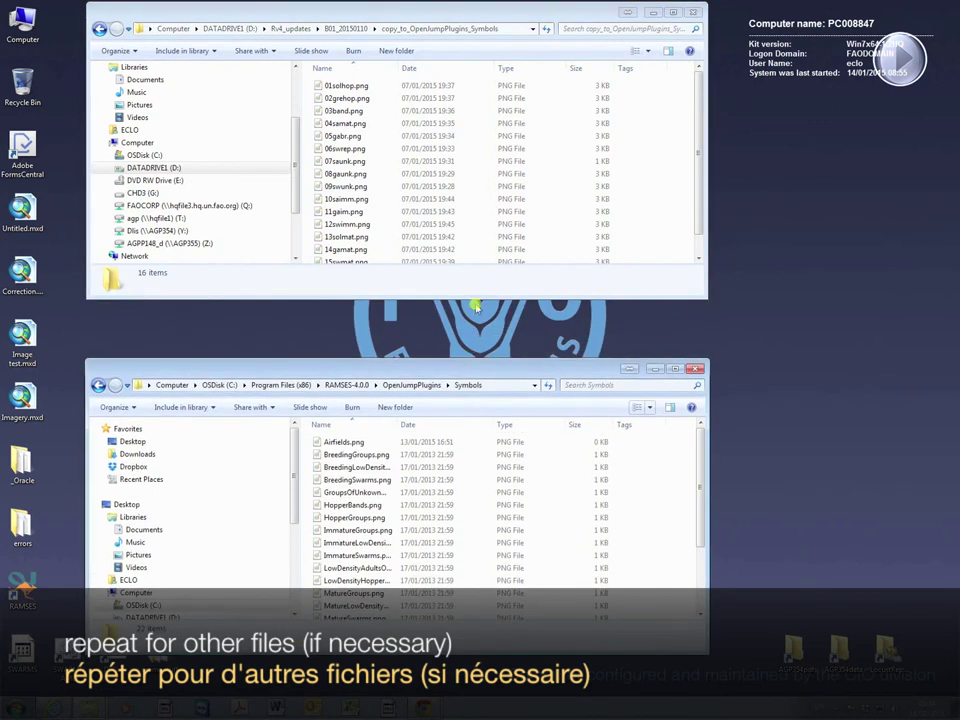
drag(478, 296, 478, 334)
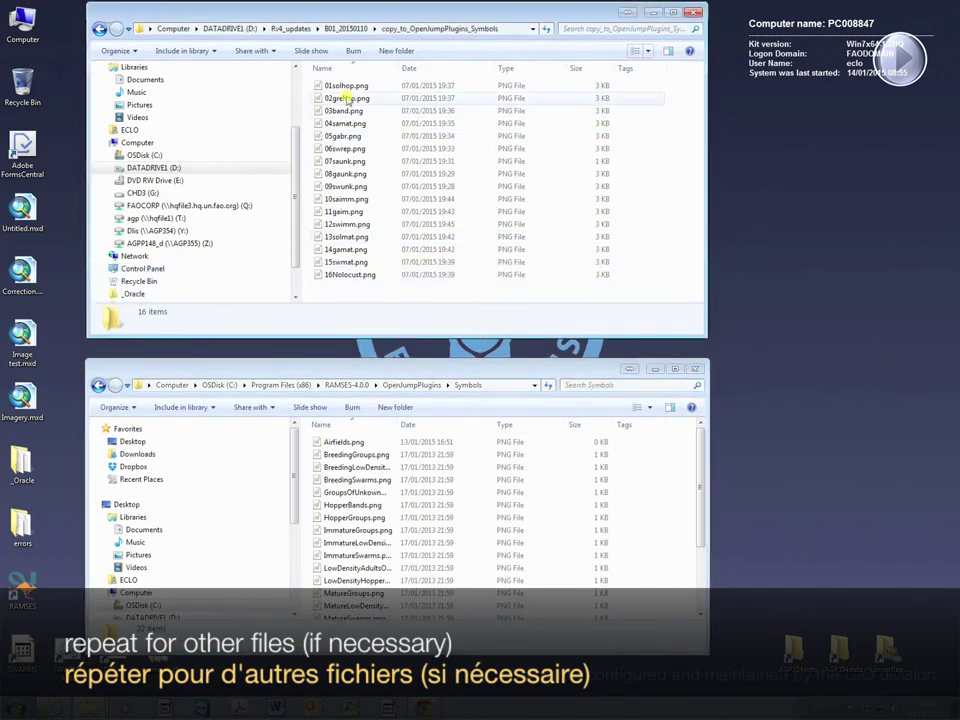
Select all PNG files in copy_to_OpenJumpPlugins_Symbols and copy them to the clipboard
click(344, 87)
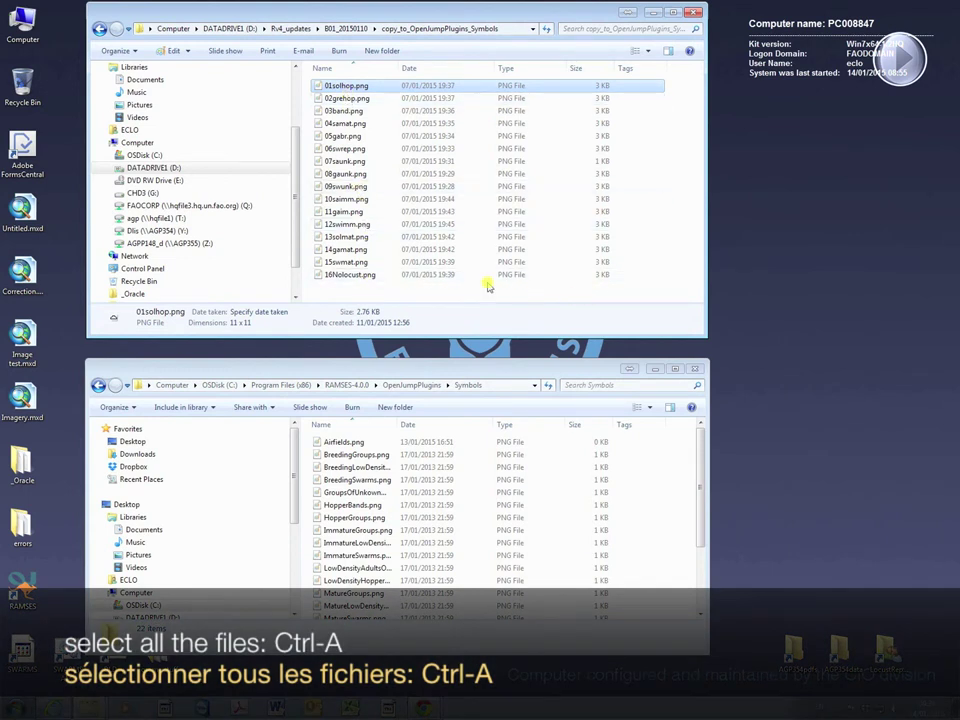
key(ctrl+a)
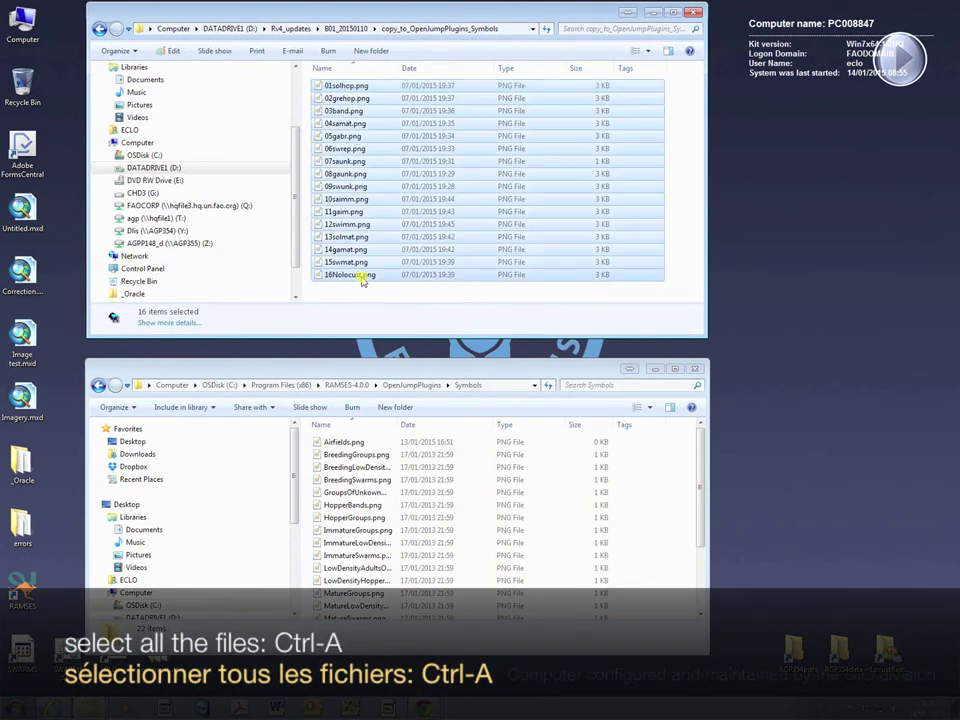
right_click(363, 277)
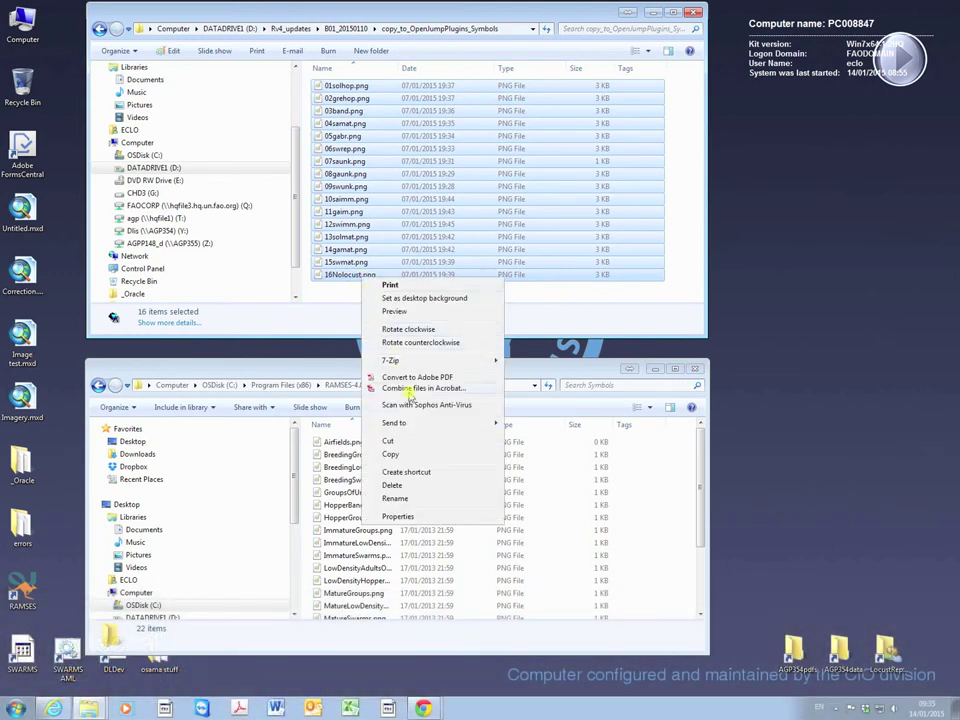
click(405, 454)
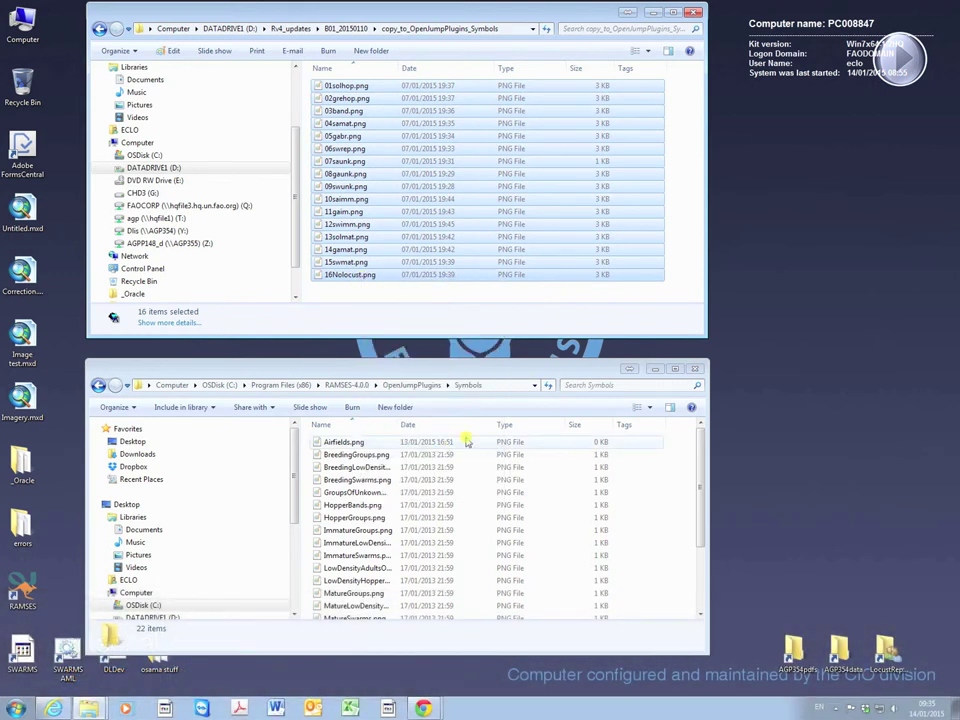
Paste the copied PNG files into the RAMSES-4.0.0 OpenJumpPlugins\Symbols folder, granting administrator permission for all items
click(638, 504)
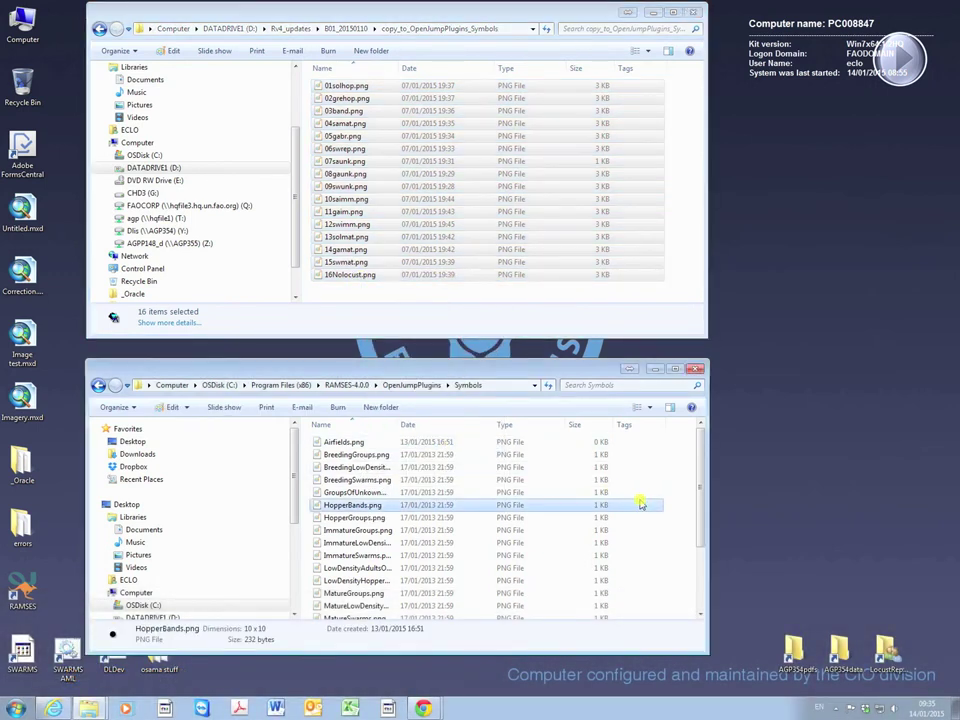
right_click(636, 472)
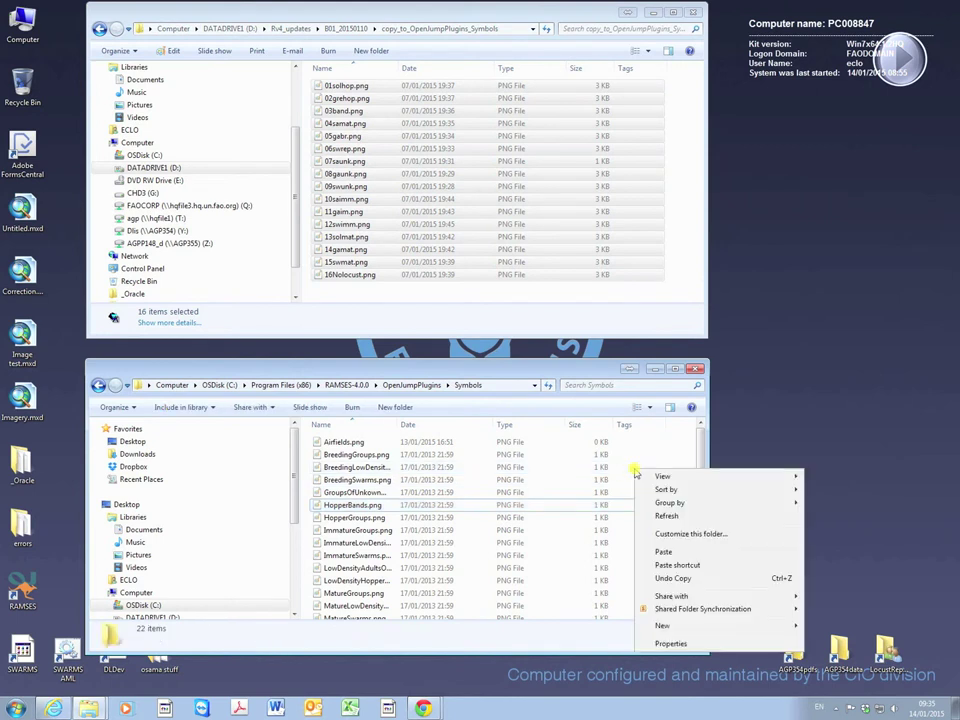
click(663, 554)
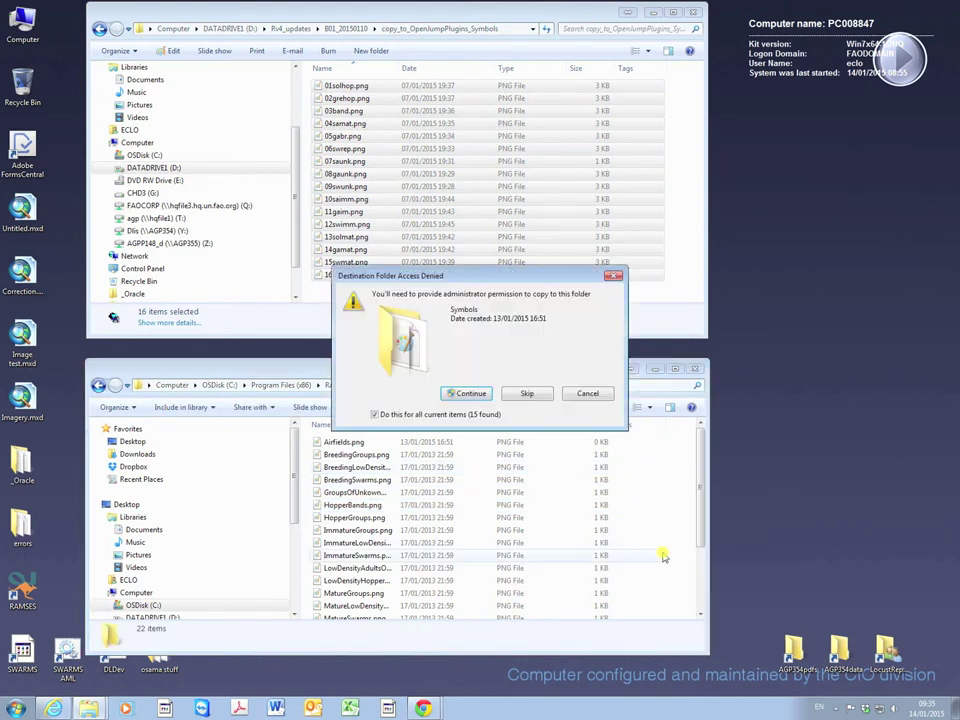
click(470, 394)
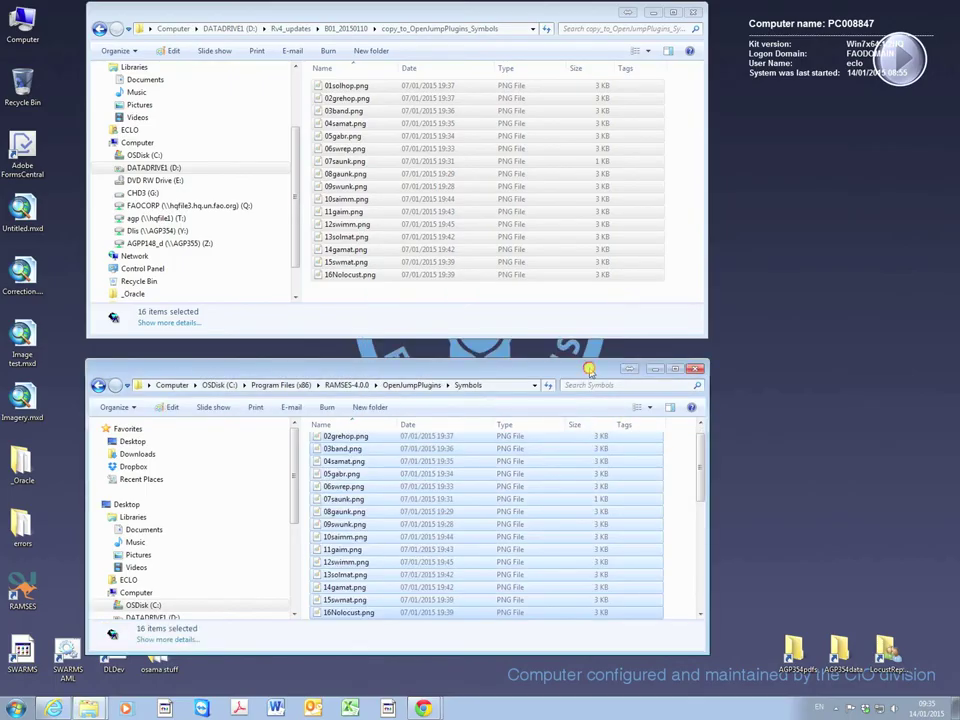
Close both folder windows and start RAMSES from the desktop with administrator rights
click(696, 369)
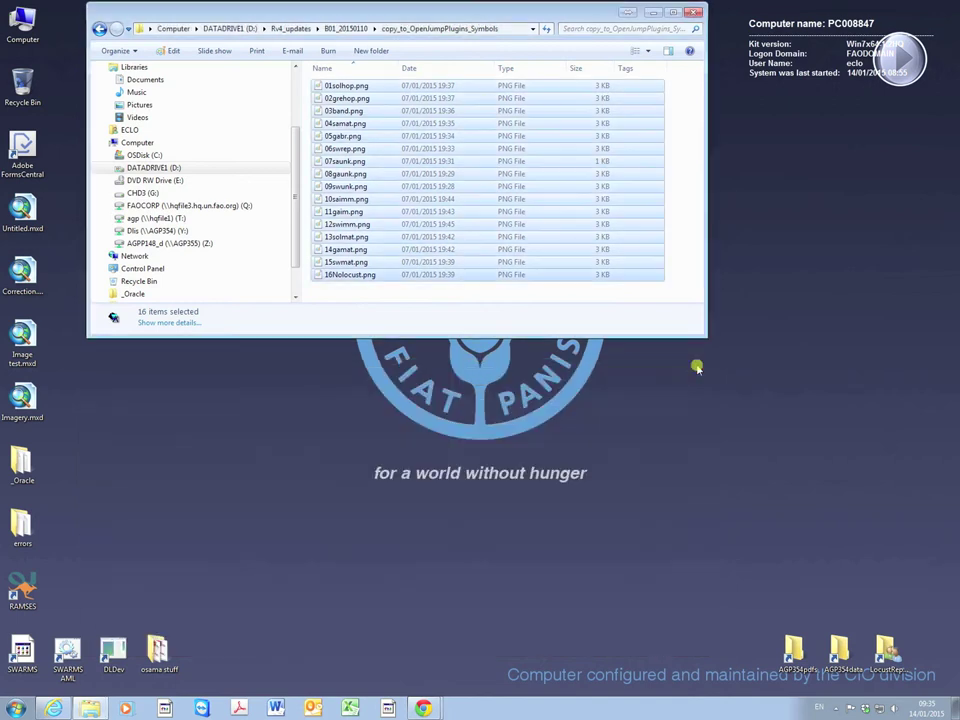
click(693, 13)
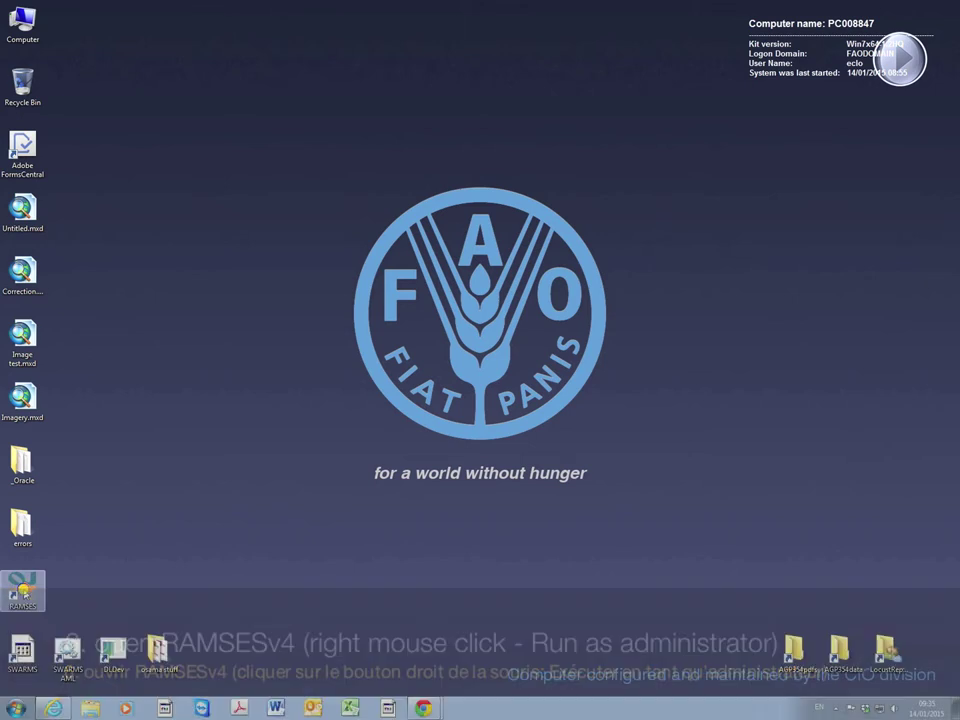
right_click(22, 590)
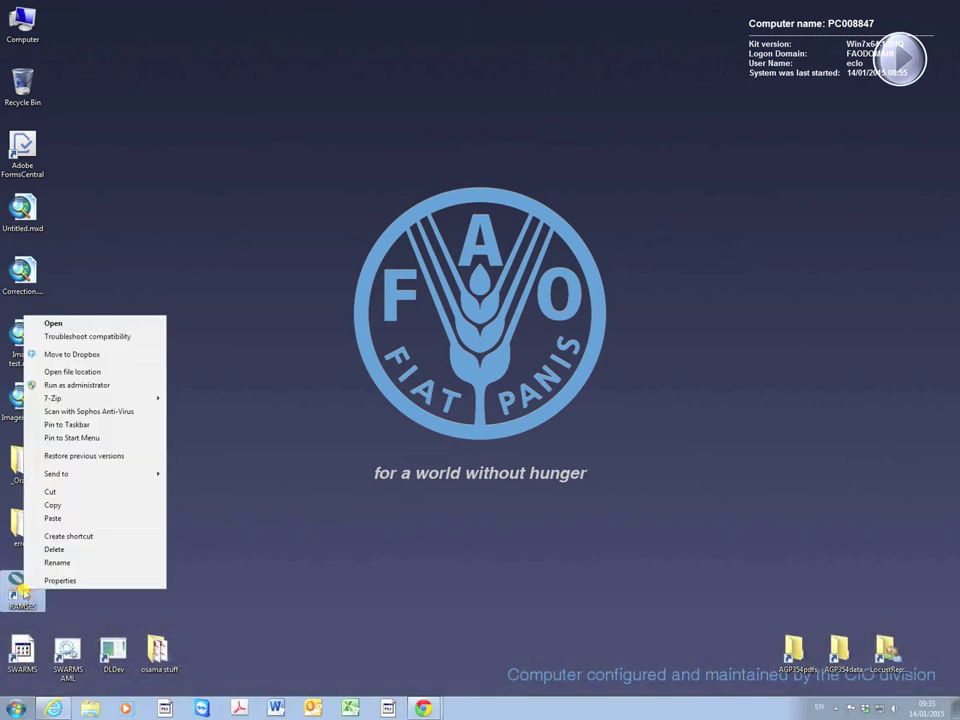
click(90, 385)
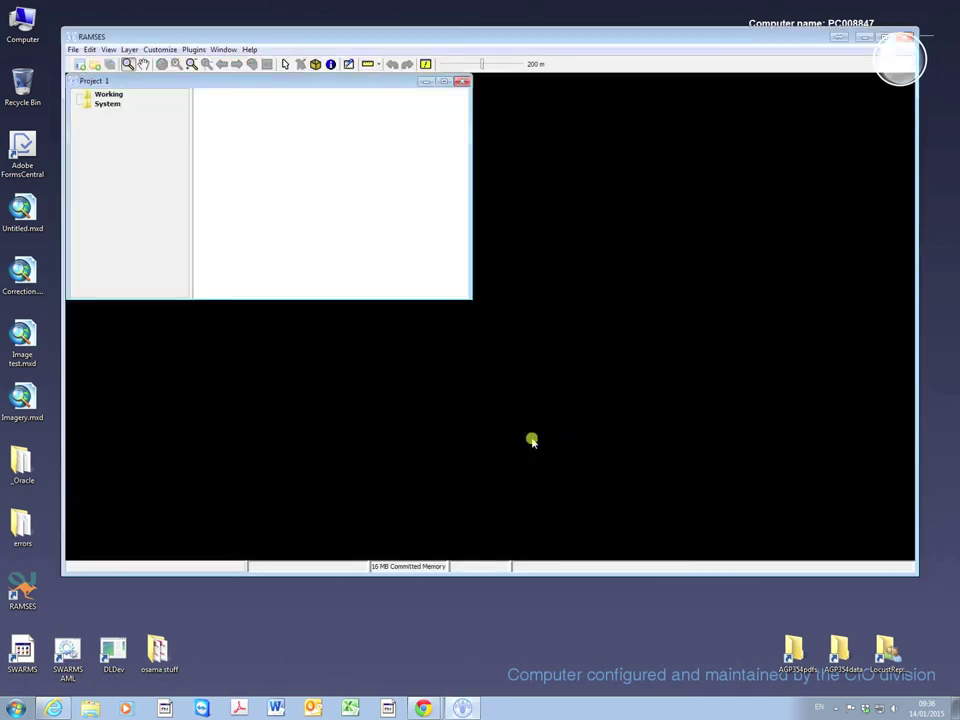
Look through the Locust tools plugin commands in RAMSES without running any of them
click(200, 50)
mouse_move(222, 67)
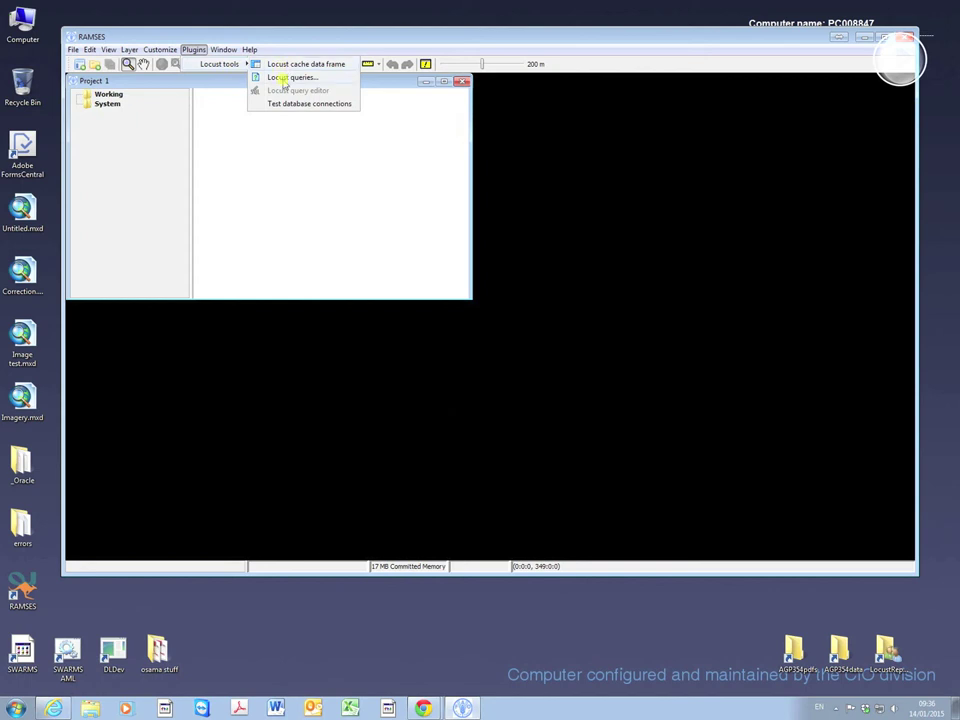
click(221, 227)
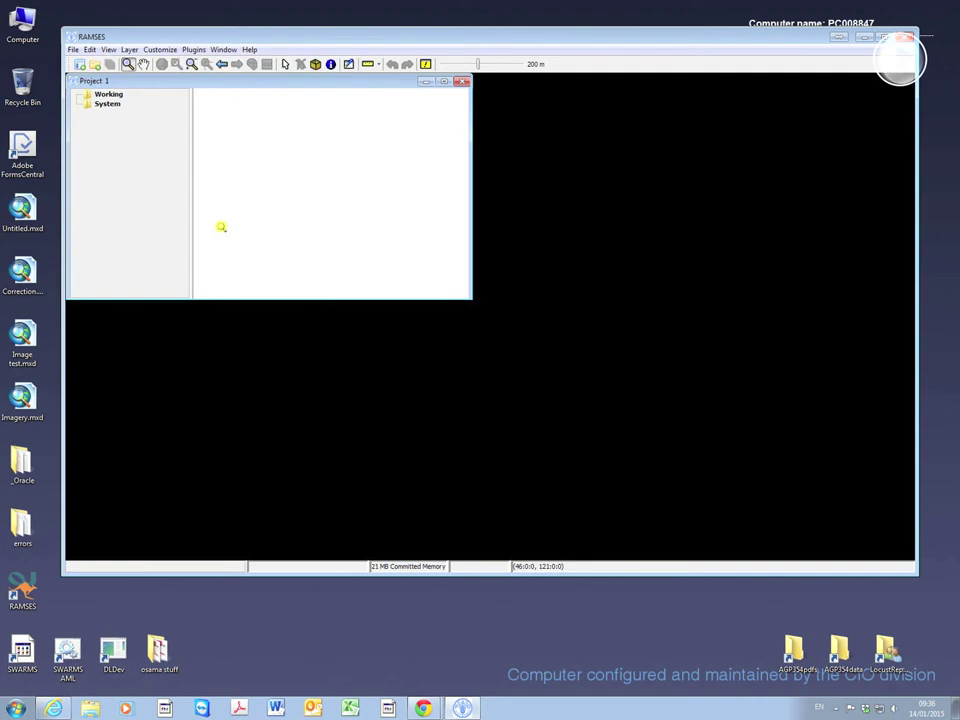